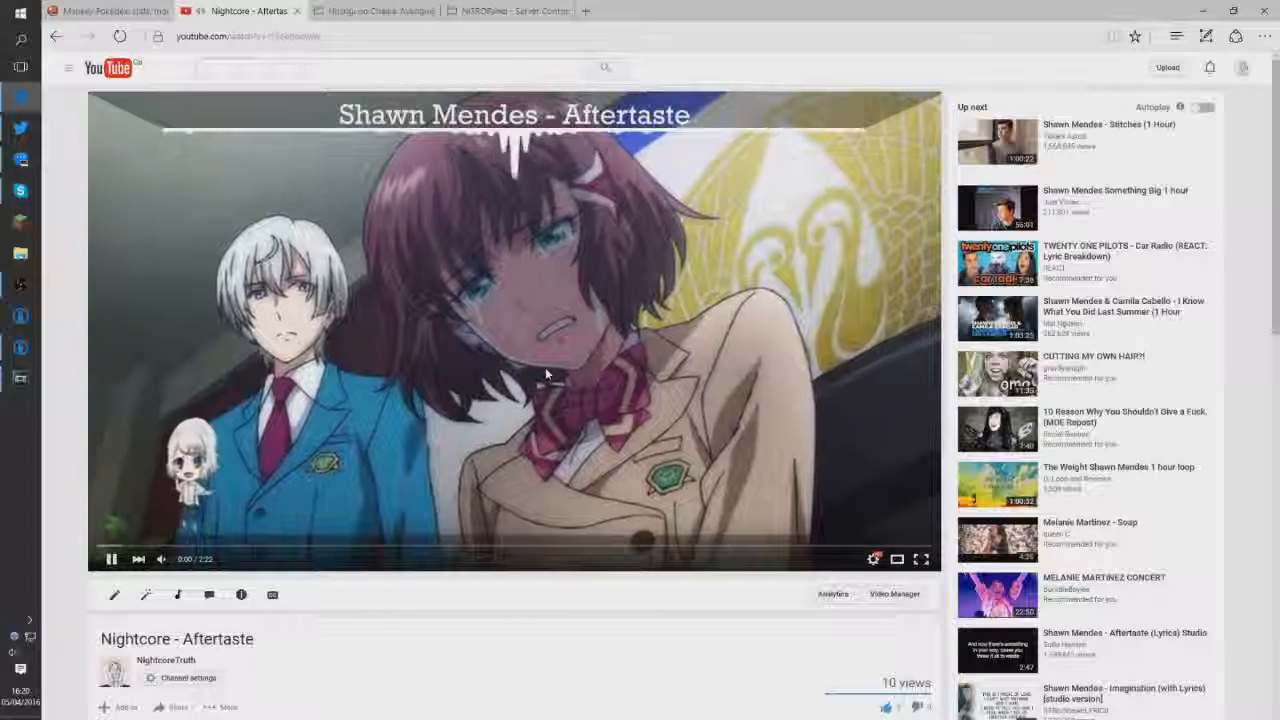
- Play a short part of the Nightcore - Aftertaste video and open the uploader's channel page
click(470, 441)
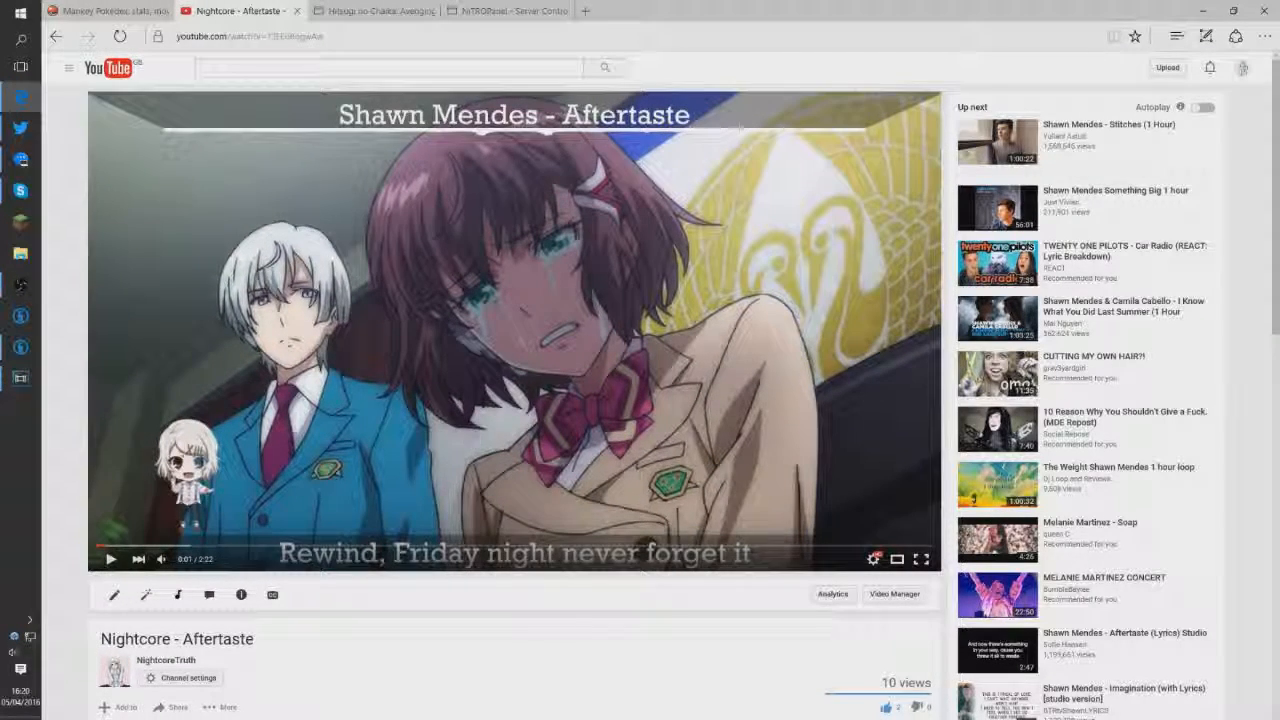
click(165, 472)
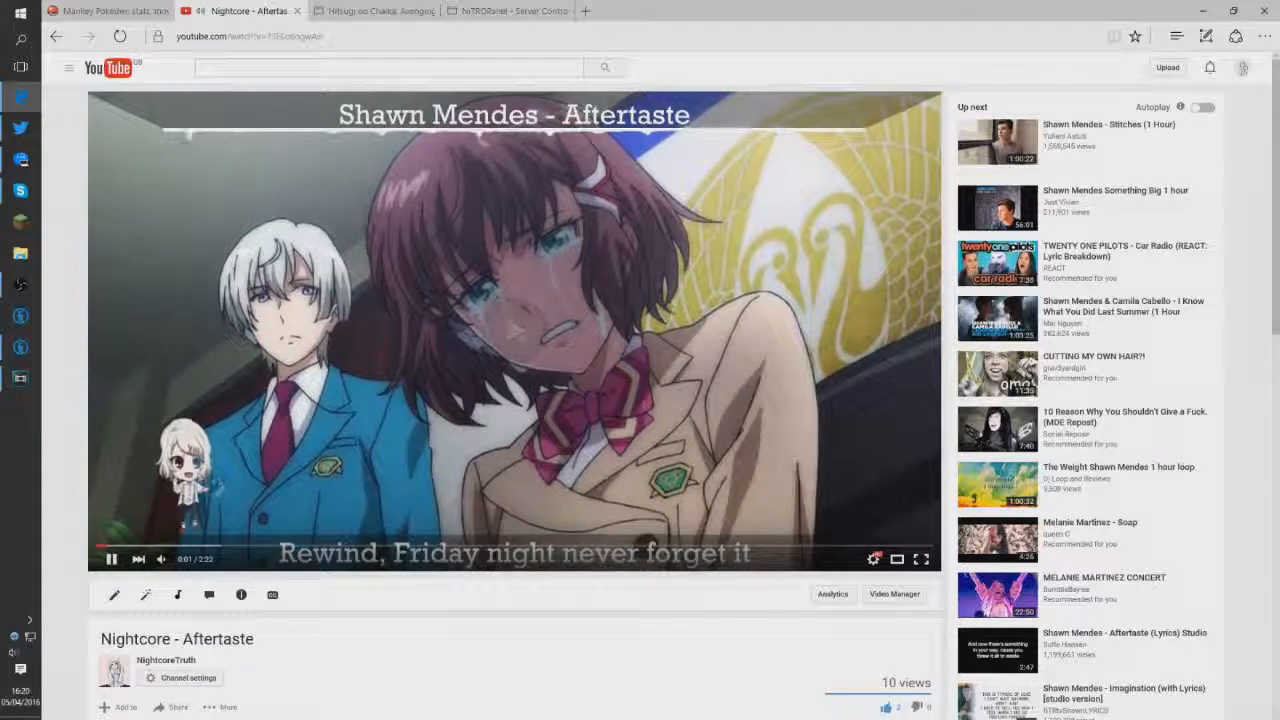
click(318, 445)
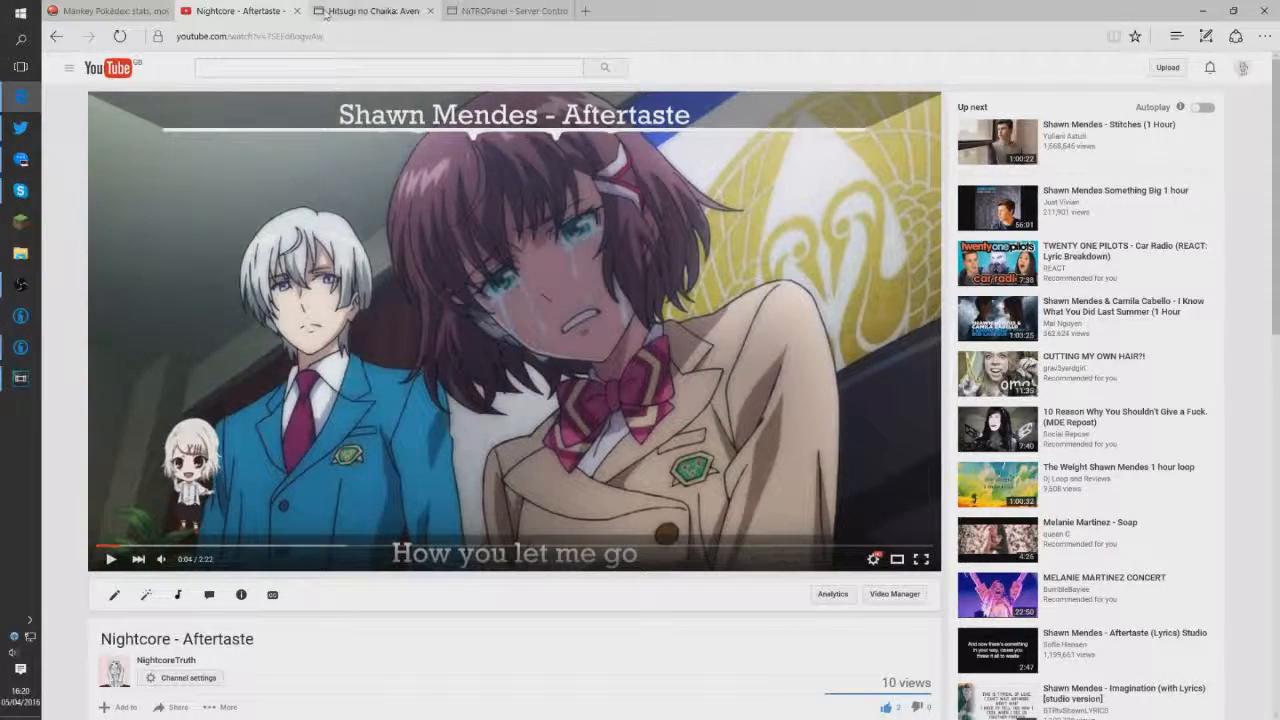
click(110, 668)
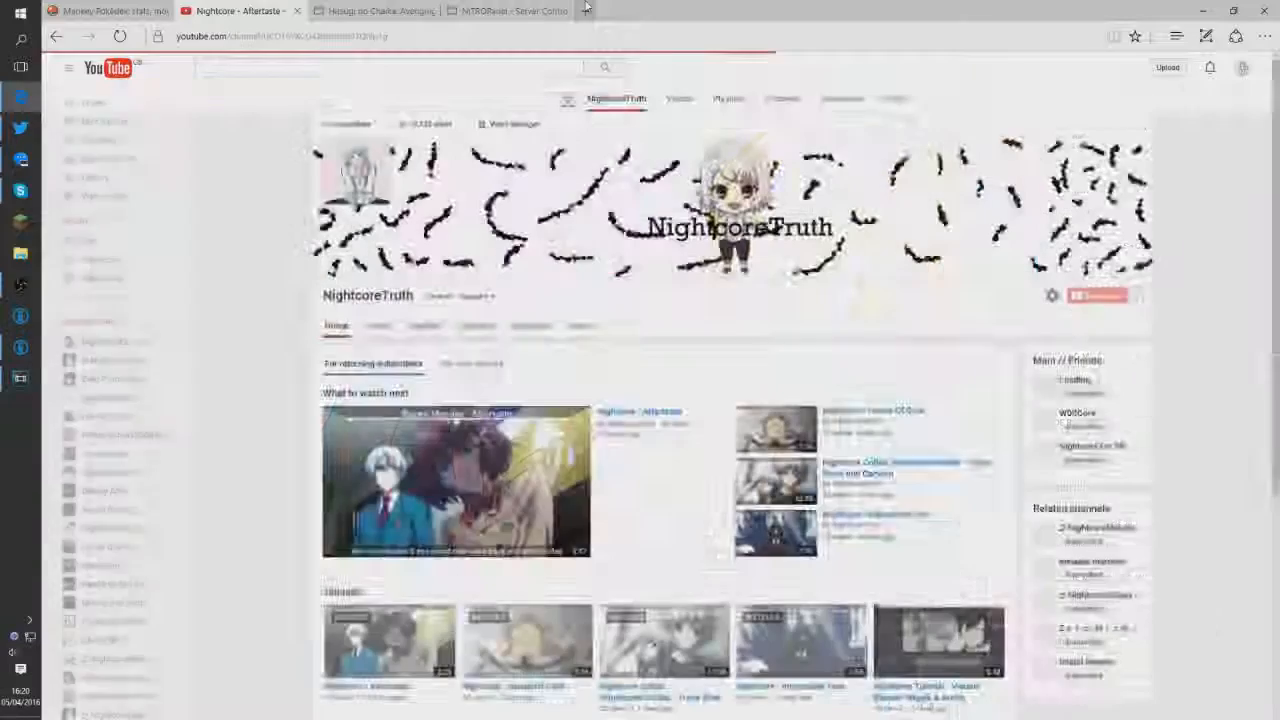
- Open google.co.uk in a new browser tab and go to Google Images search
click(585, 11)
text(google.co.uk/)
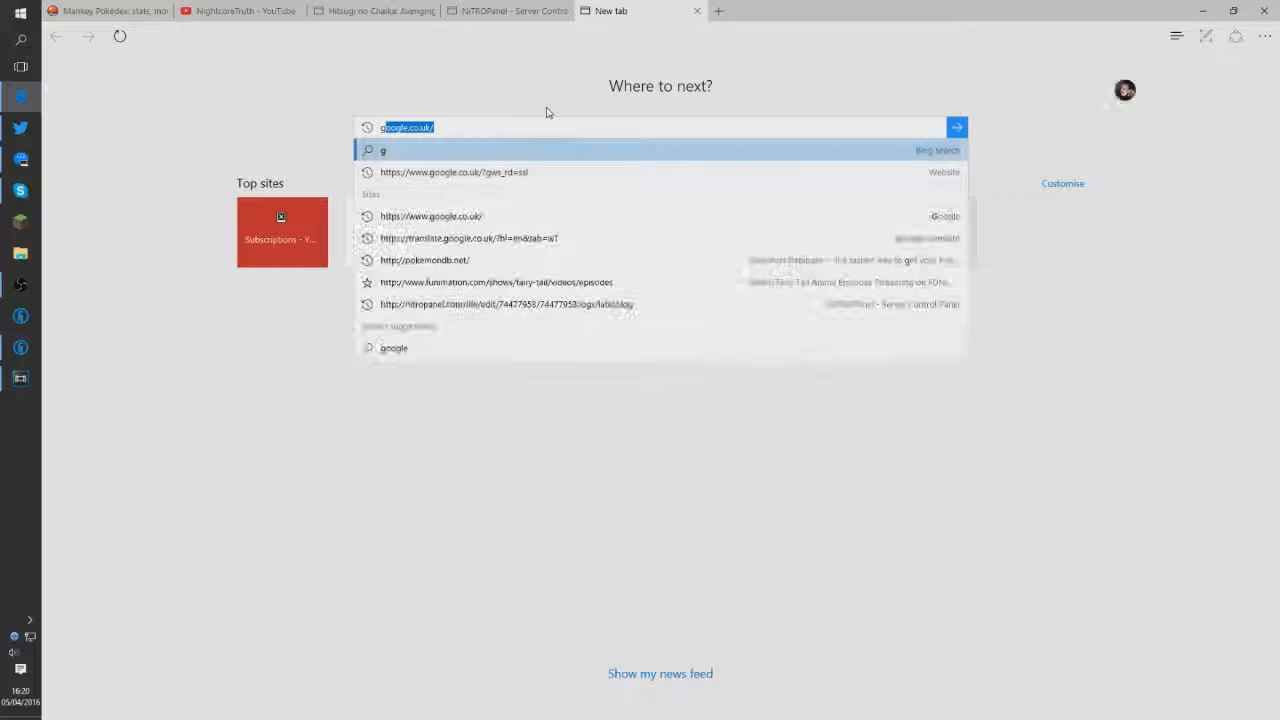
click(509, 218)
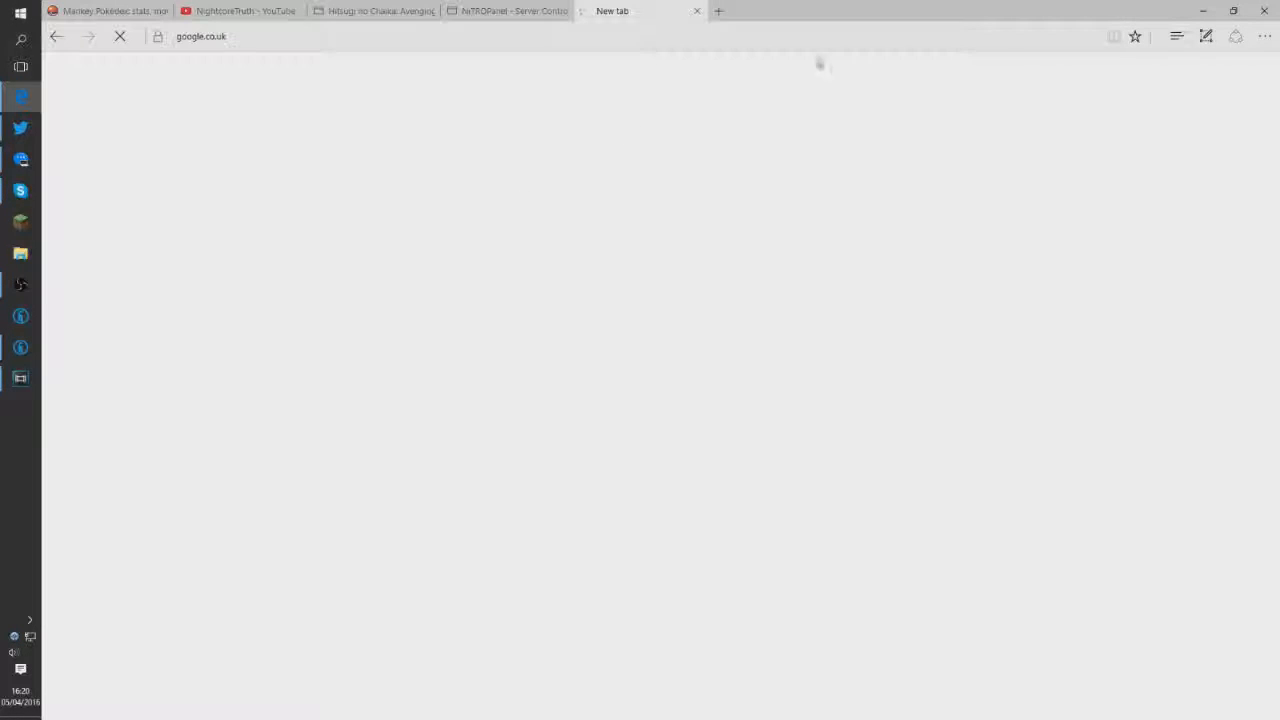
click(1157, 70)
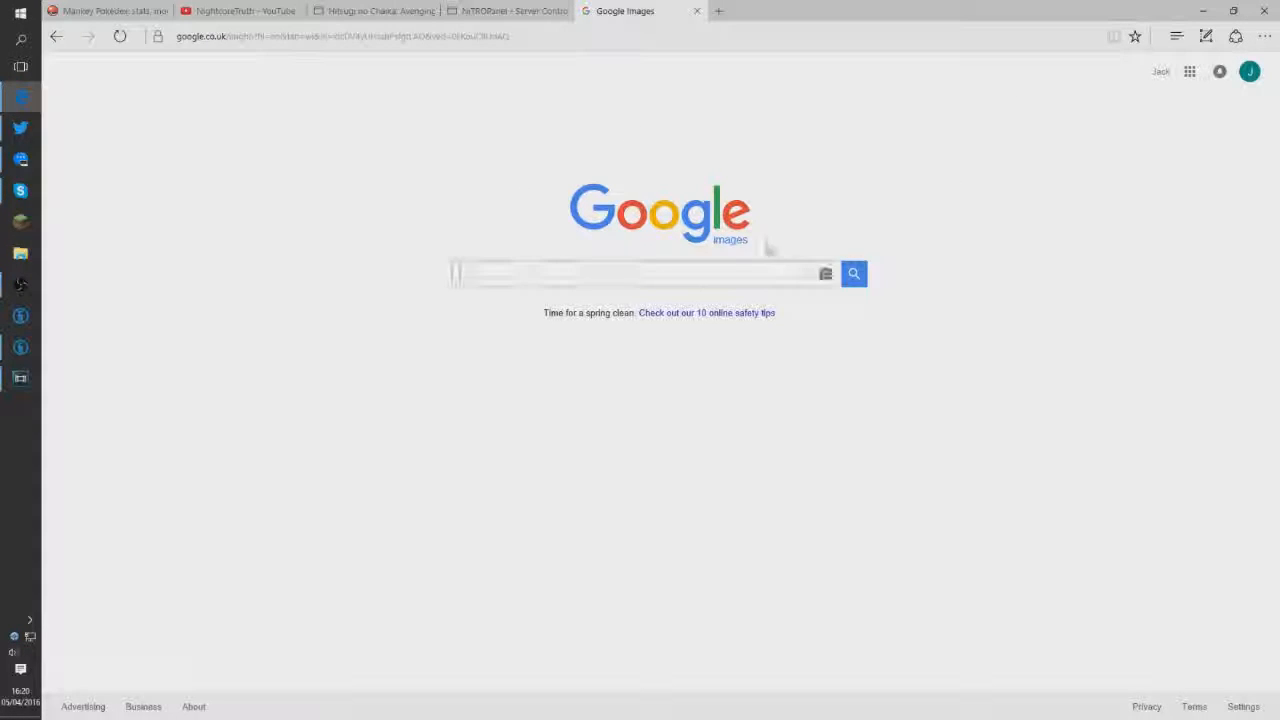
click(742, 274)
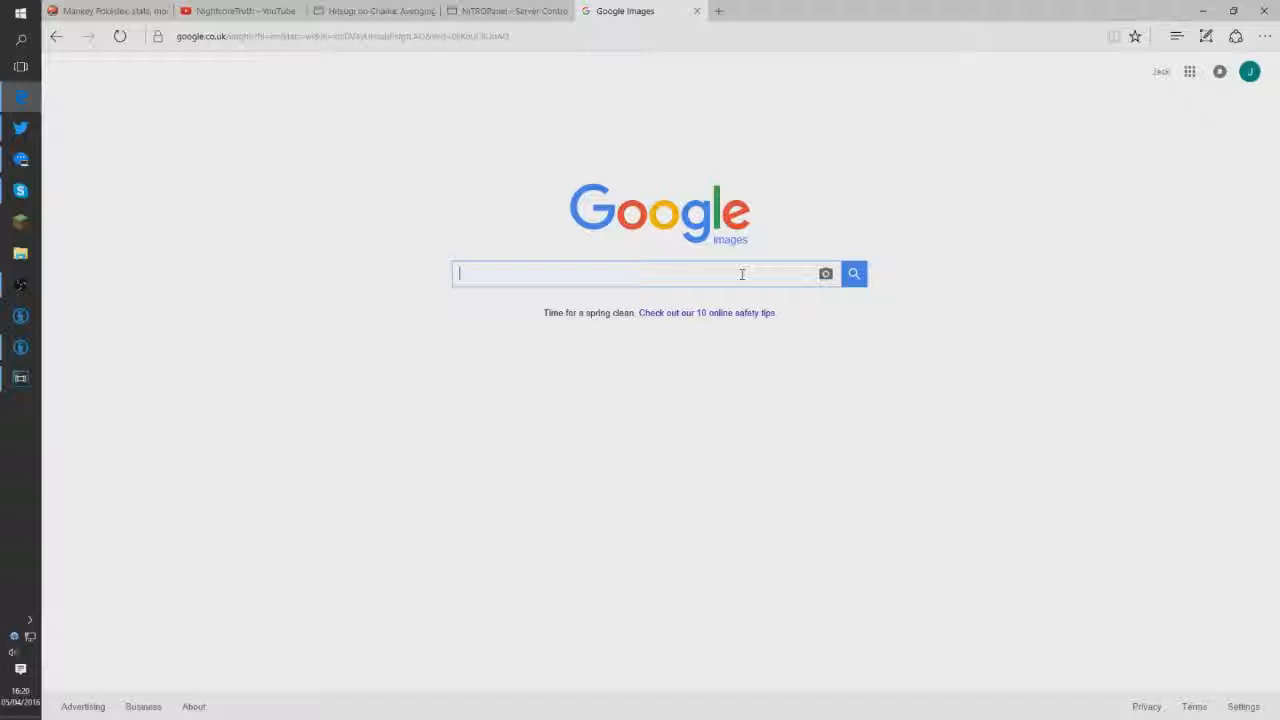
- Search for "juuzou" images and refine the search to "juuzou chibi"
text(juu)
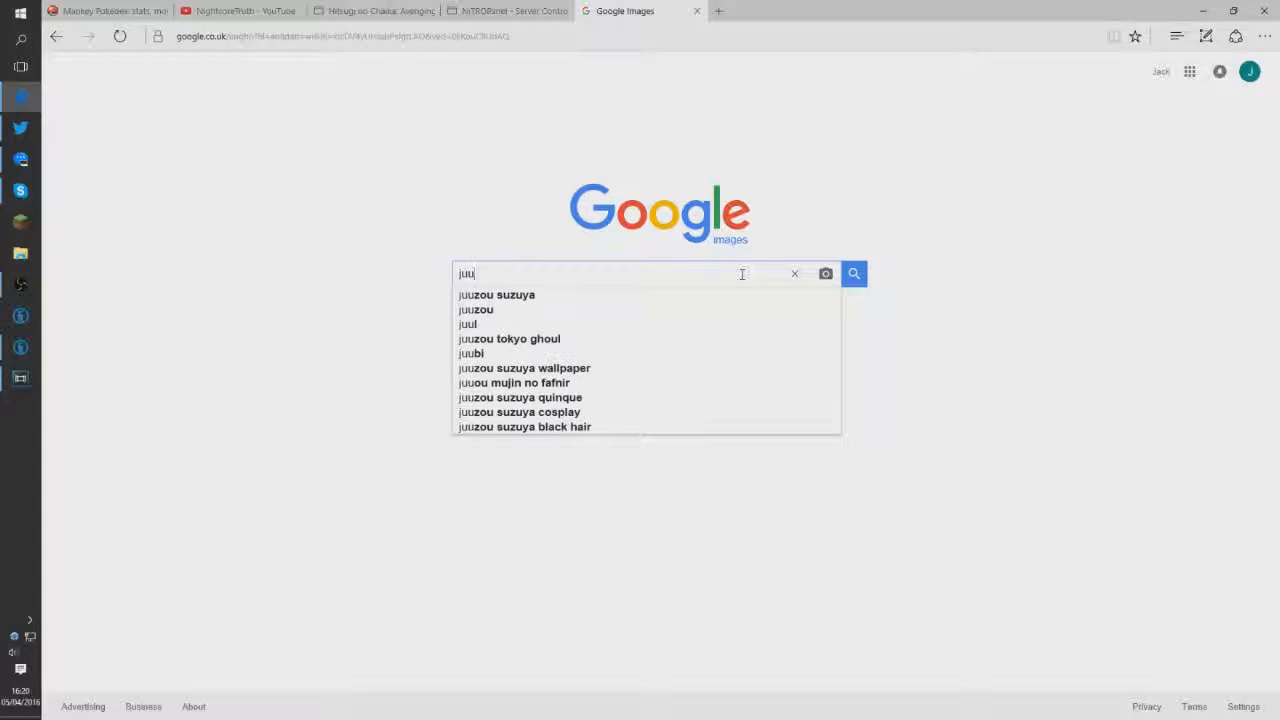
text(zo)
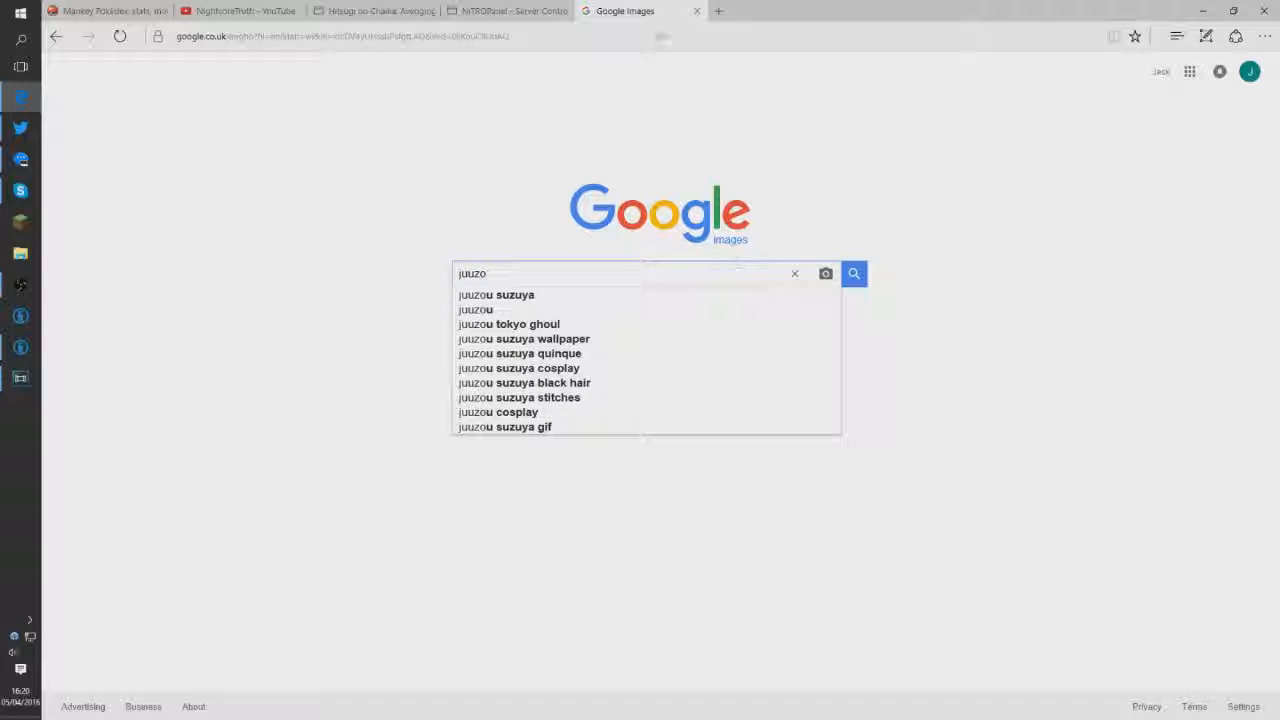
click(566, 309)
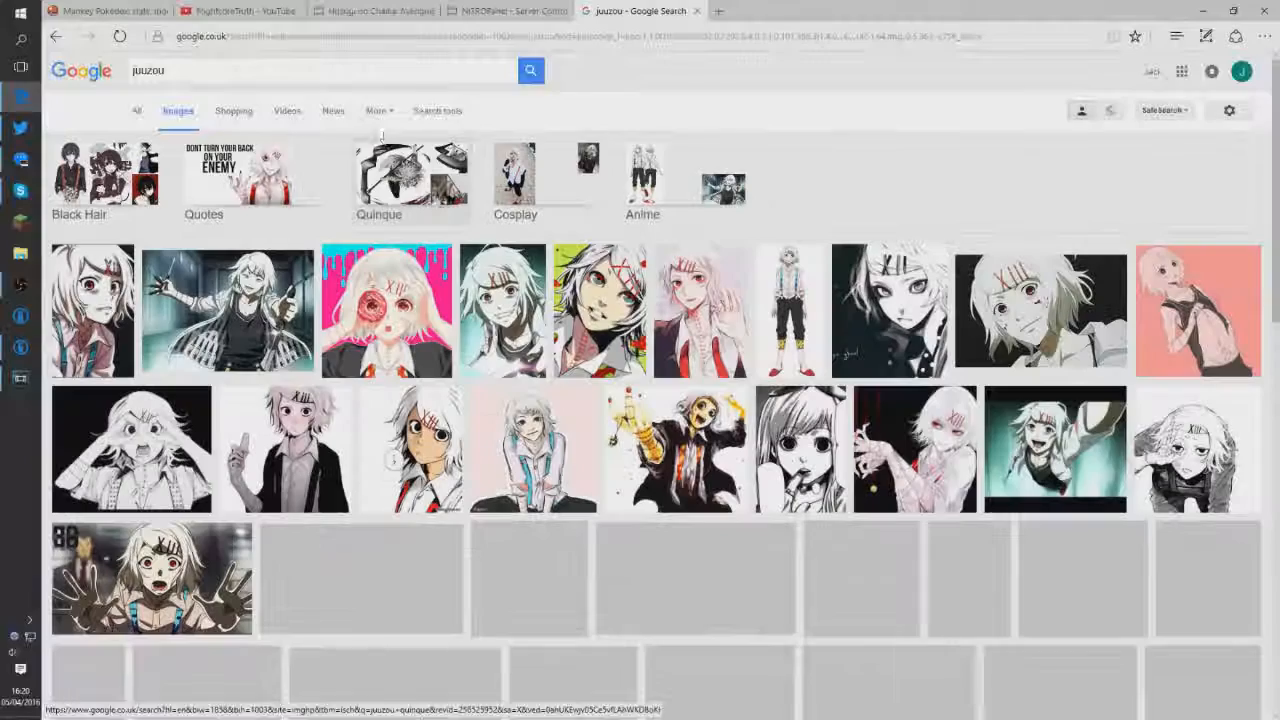
click(360, 70)
text(c)
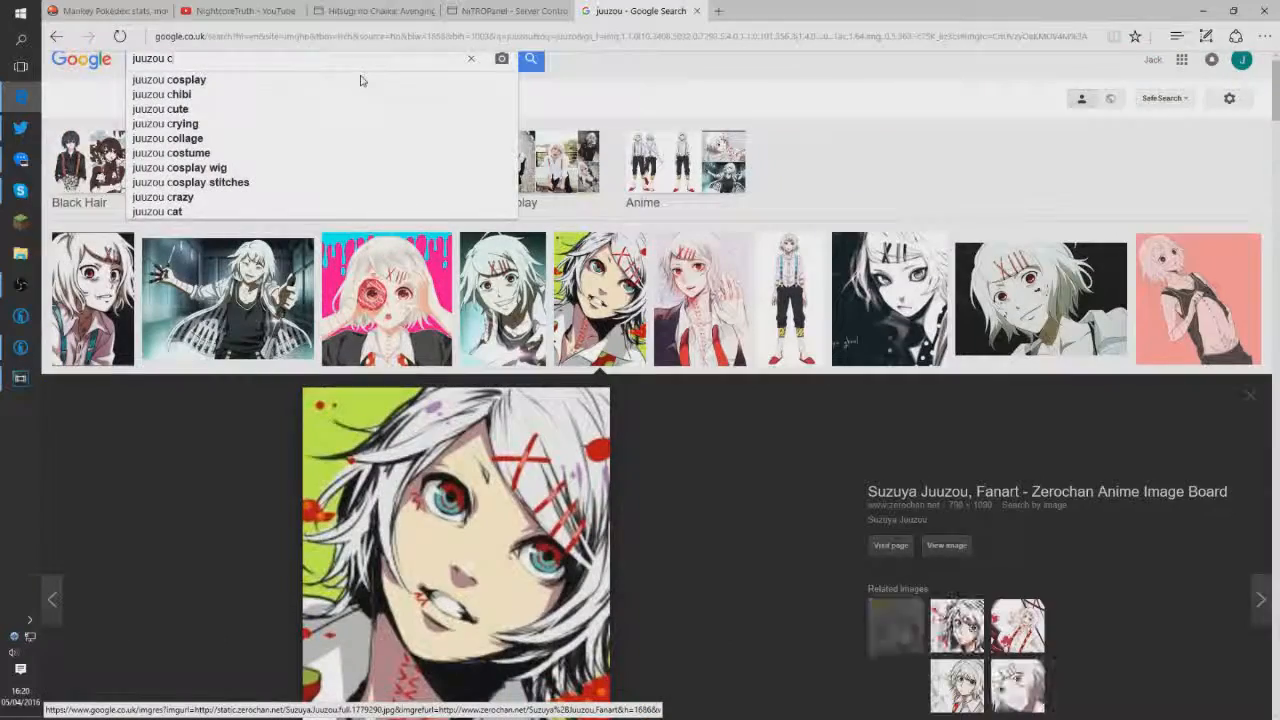
text(hibi)
key(Return)
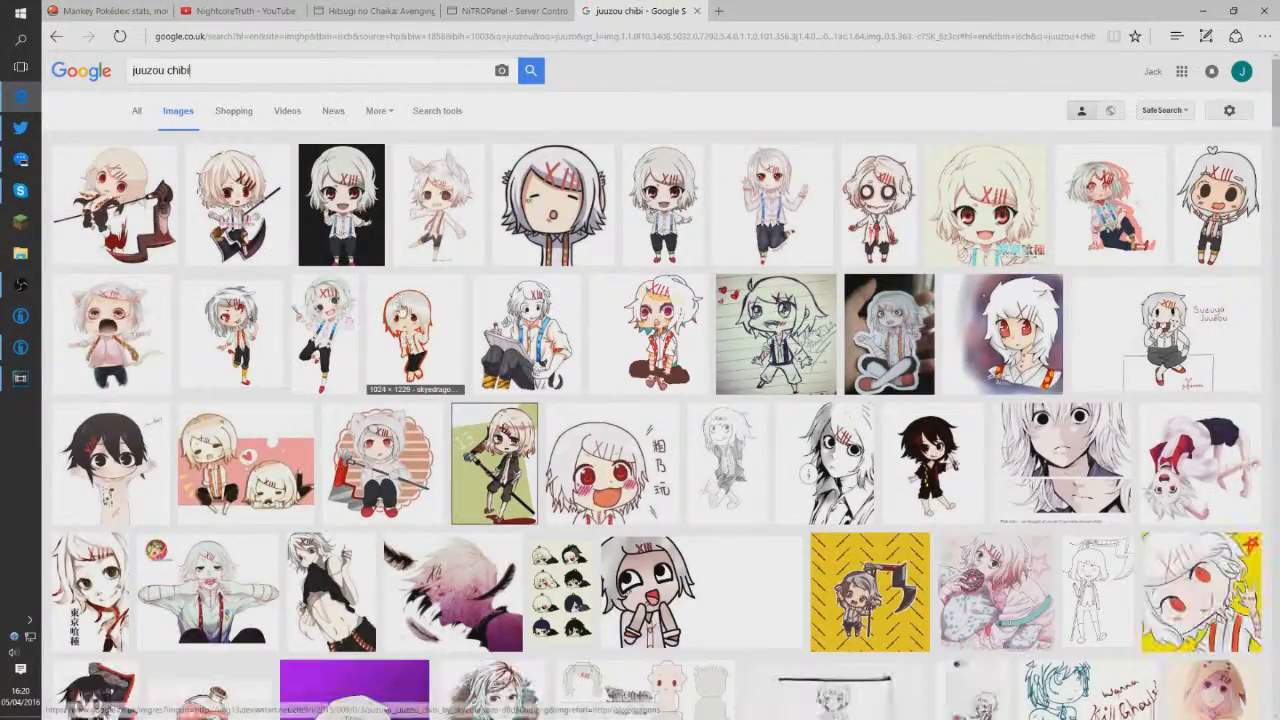
- Preview the red-outlined chibi and the chibi sketching with a cat in the image results
click(410, 340)
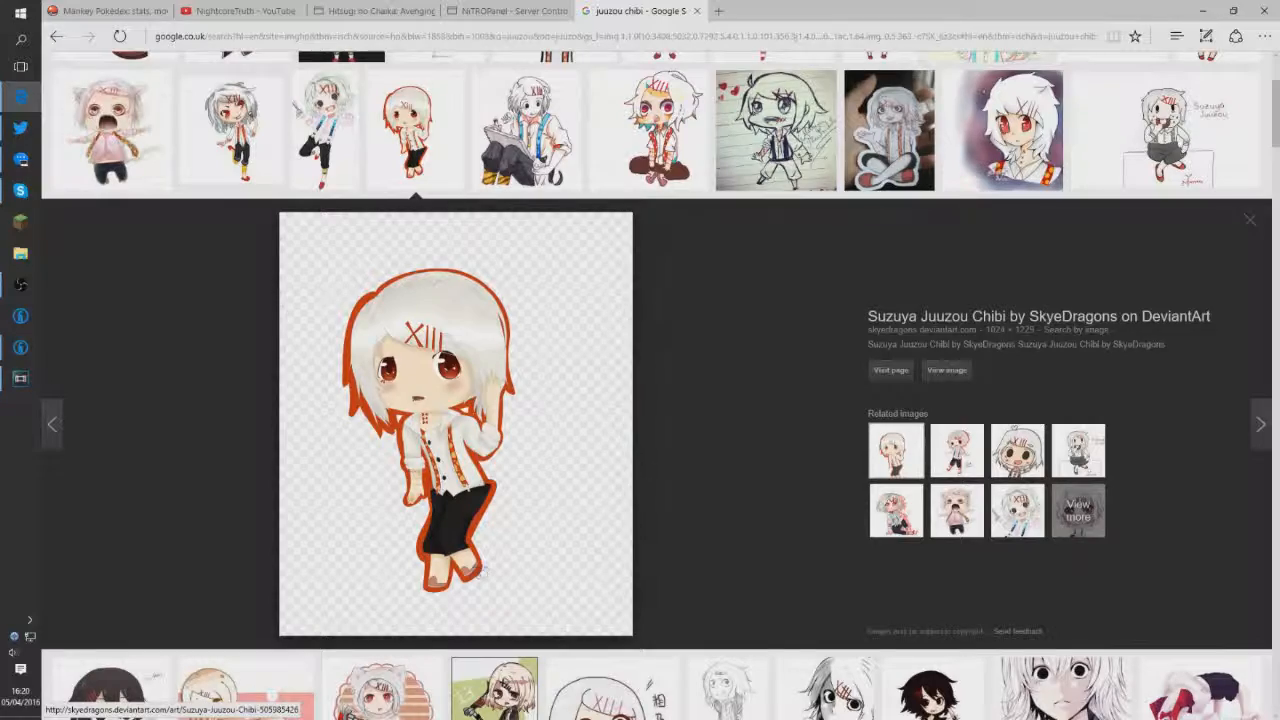
scroll(549, 494, up, 2)
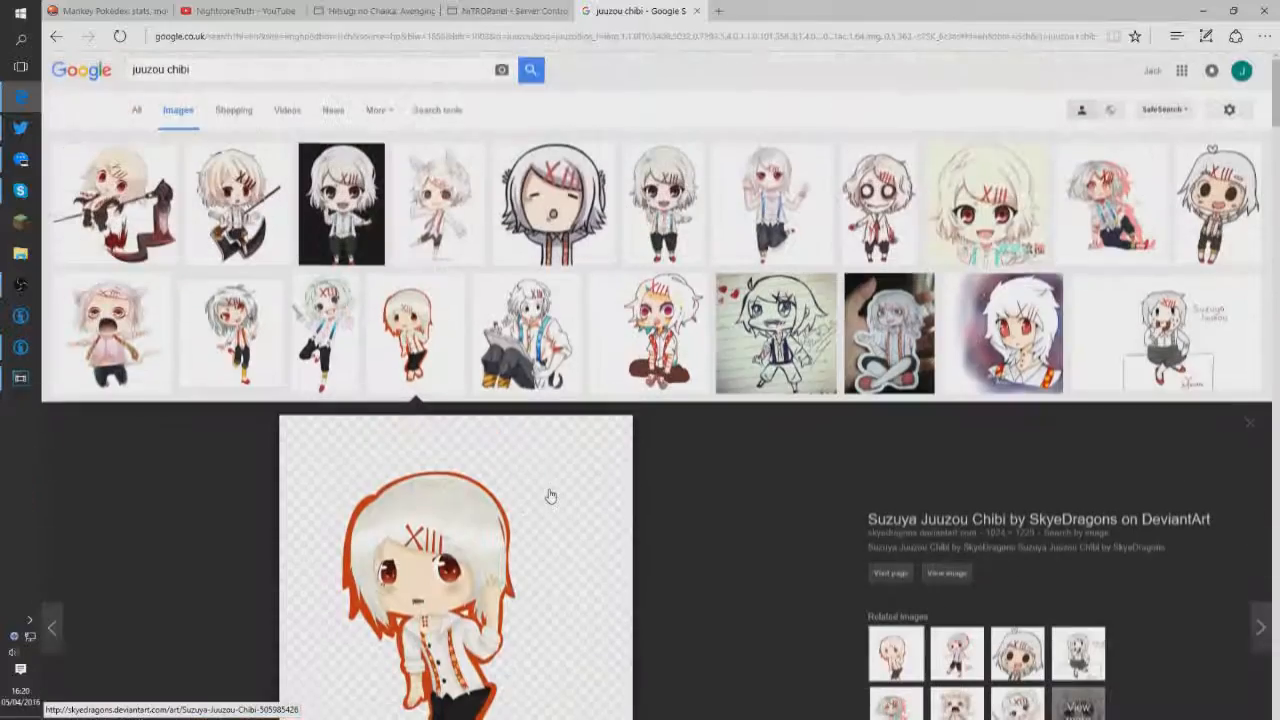
click(546, 350)
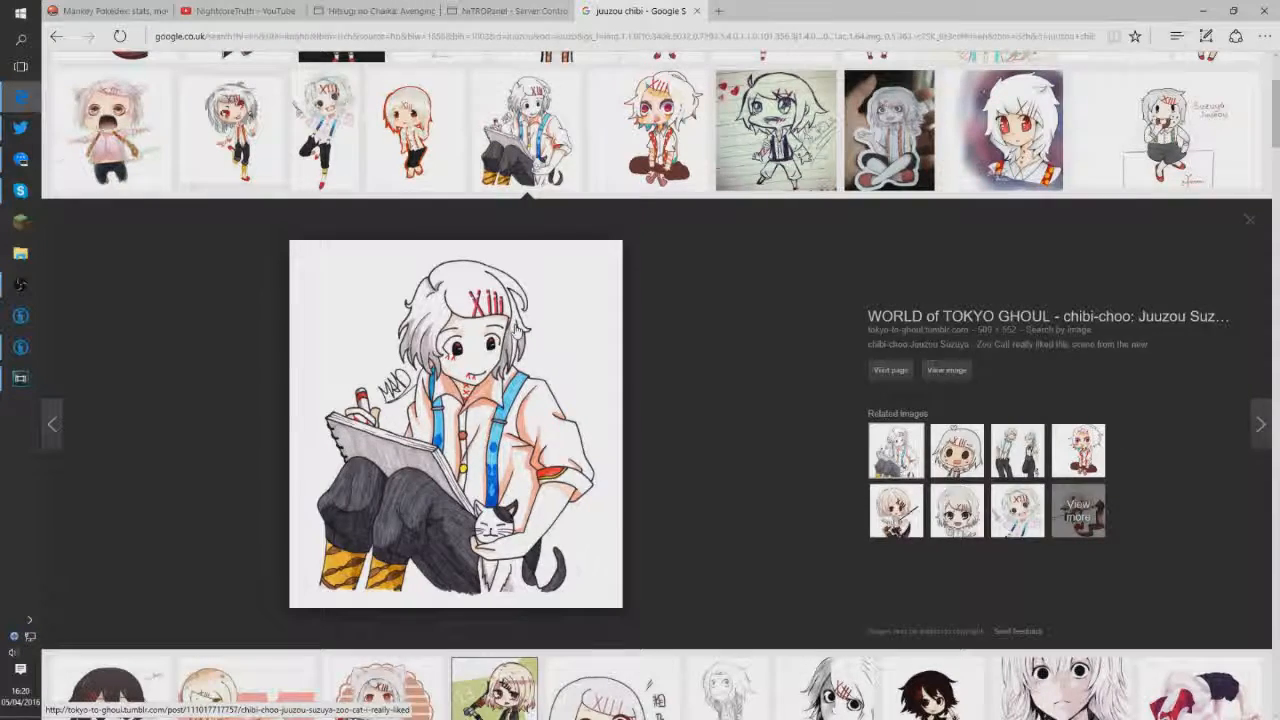
scroll(515, 328, up, 2)
- Minimise the browser, start paint.net from the desktop, and minimise its window
click(1198, 9)
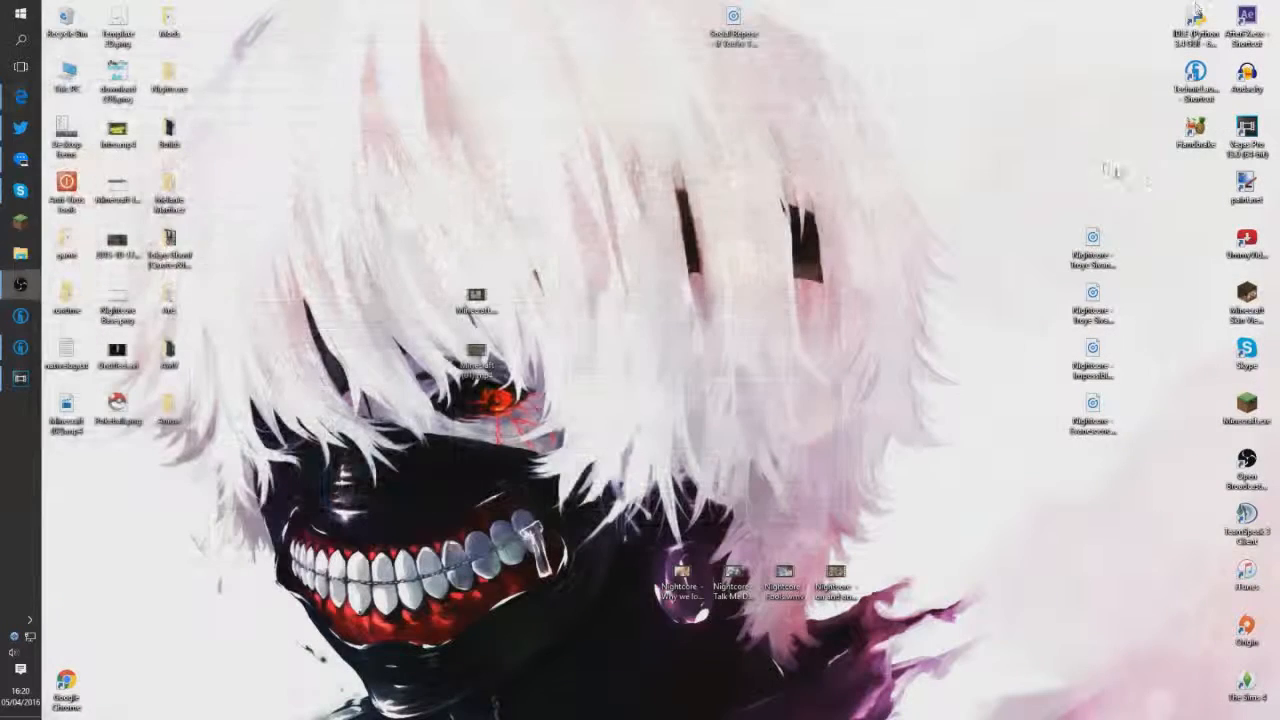
double_click(1243, 200)
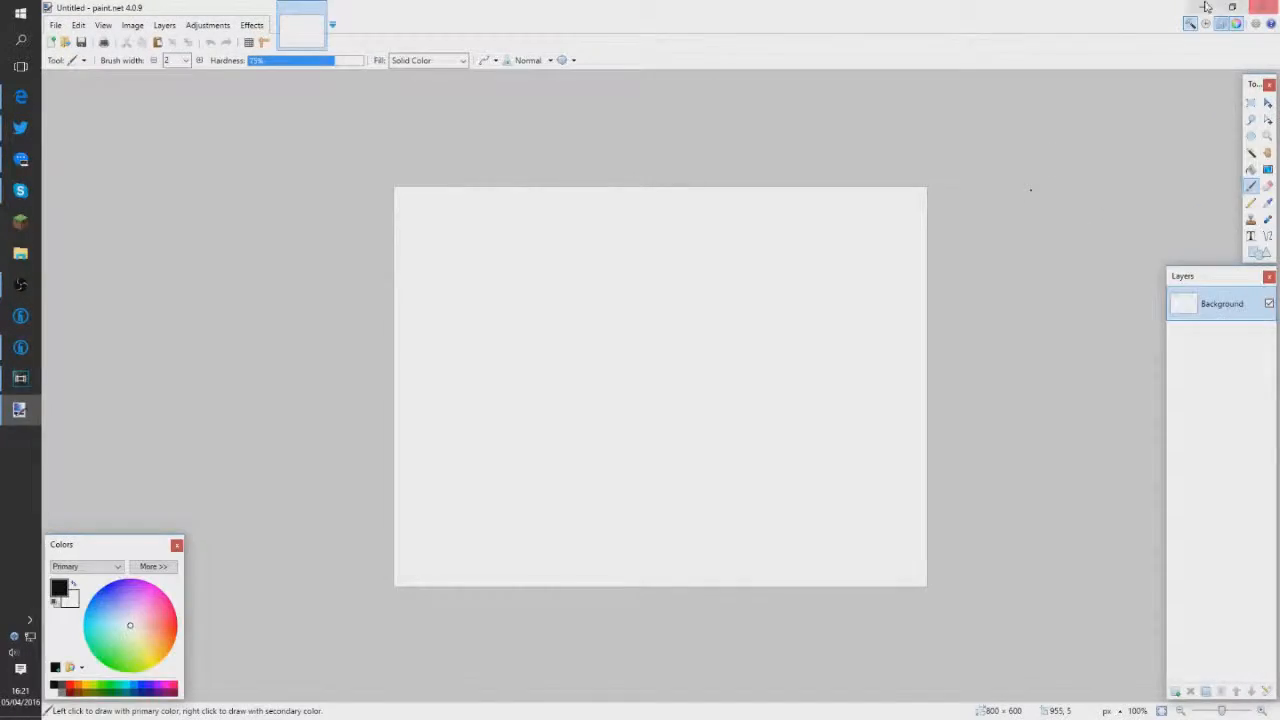
click(1201, 8)
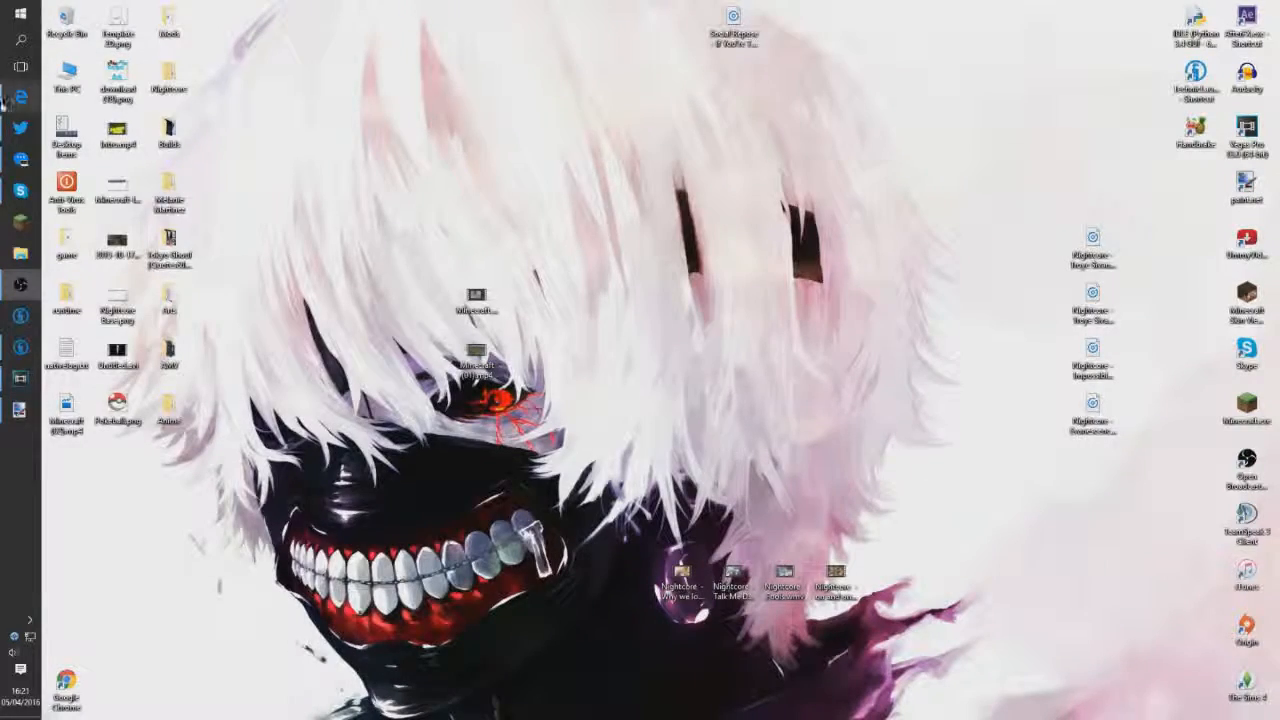
- Return to the browser and save the closed-eyed chibi picture from Pinterest to the Desktop as a JPEG
click(20, 99)
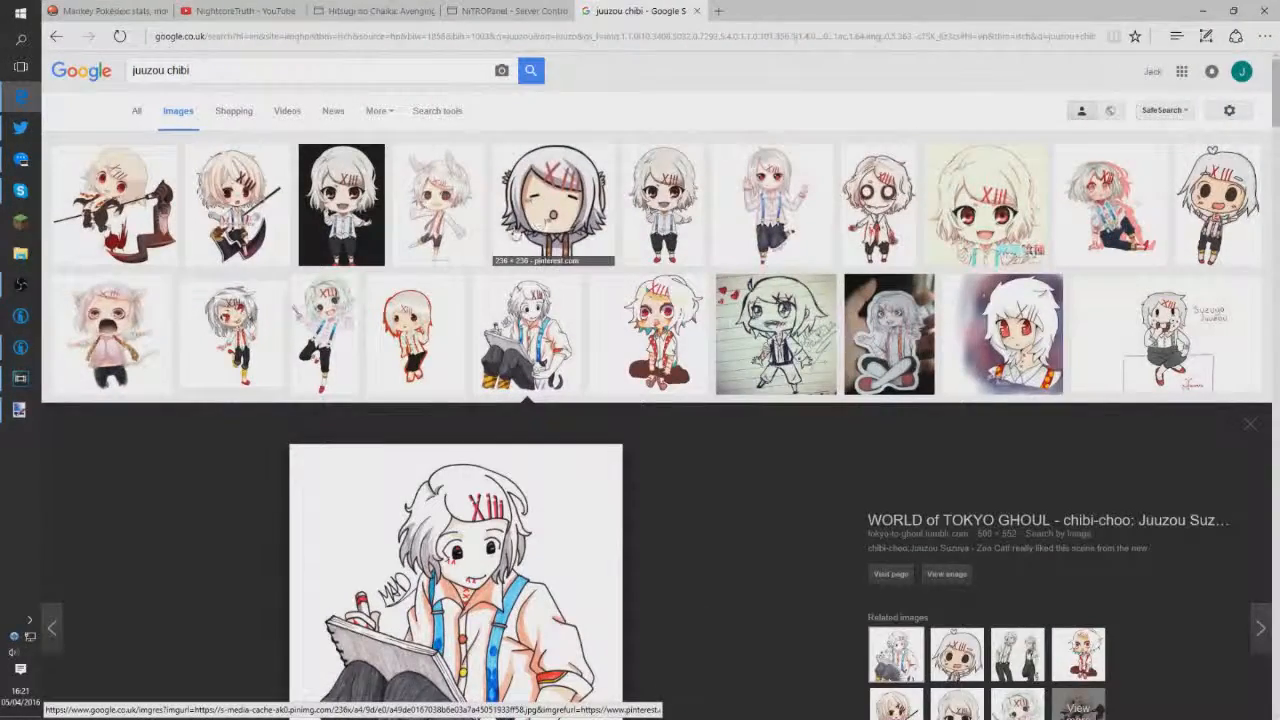
click(545, 220)
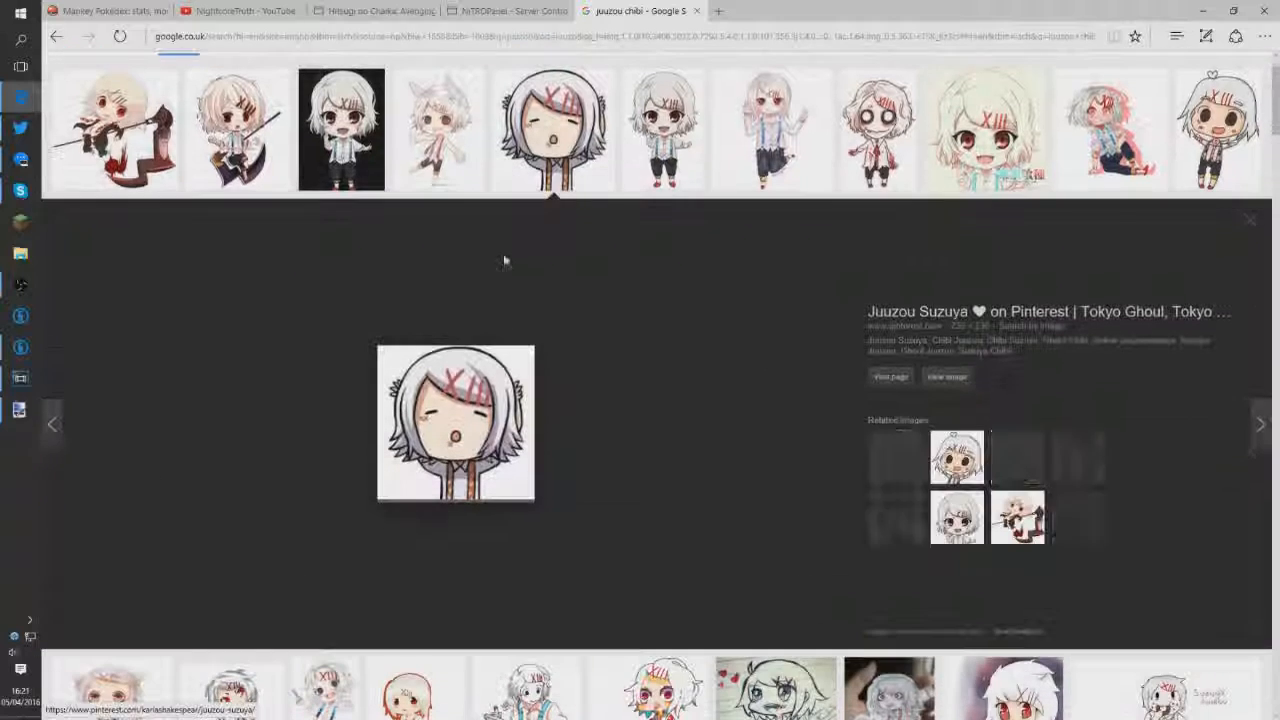
right_click(500, 384)
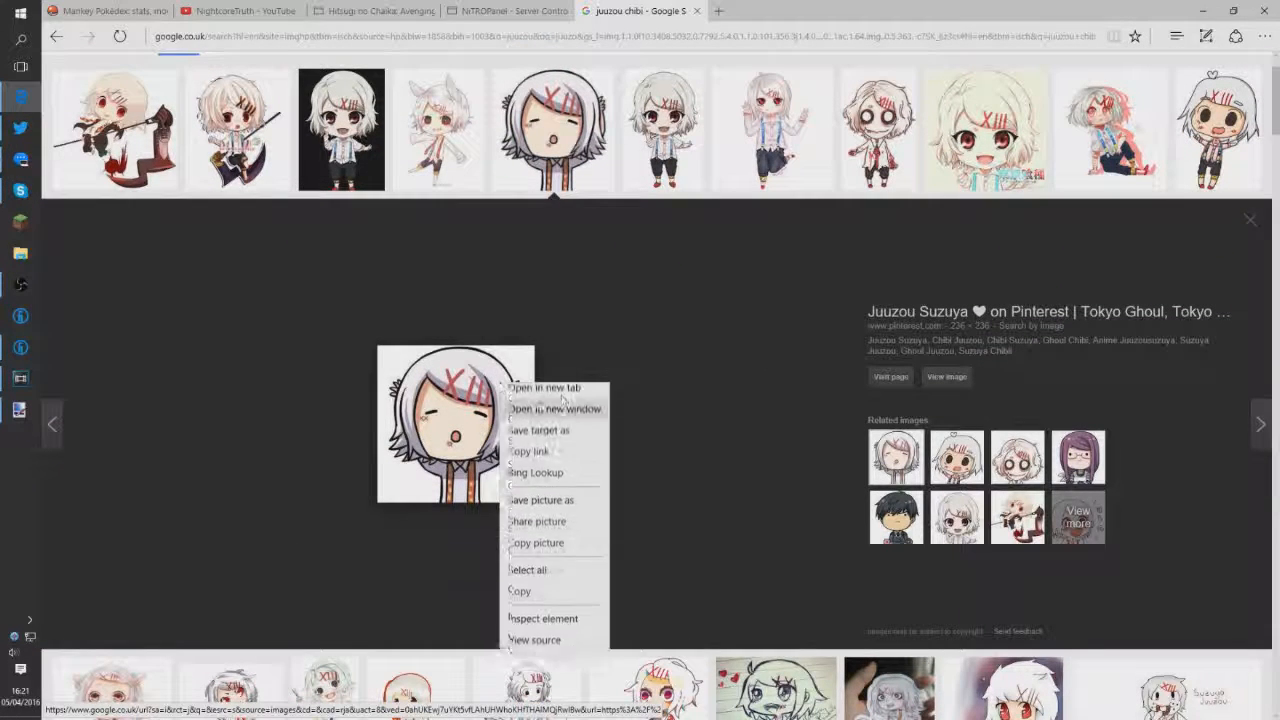
click(545, 511)
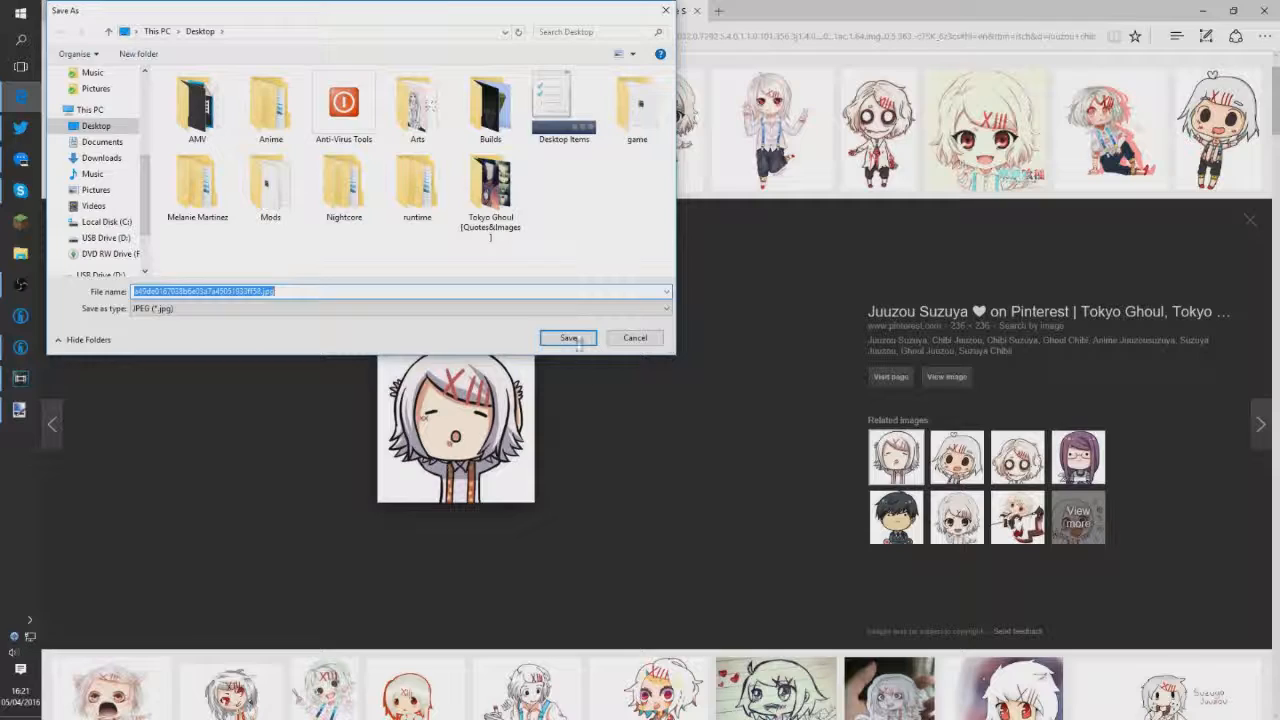
click(576, 336)
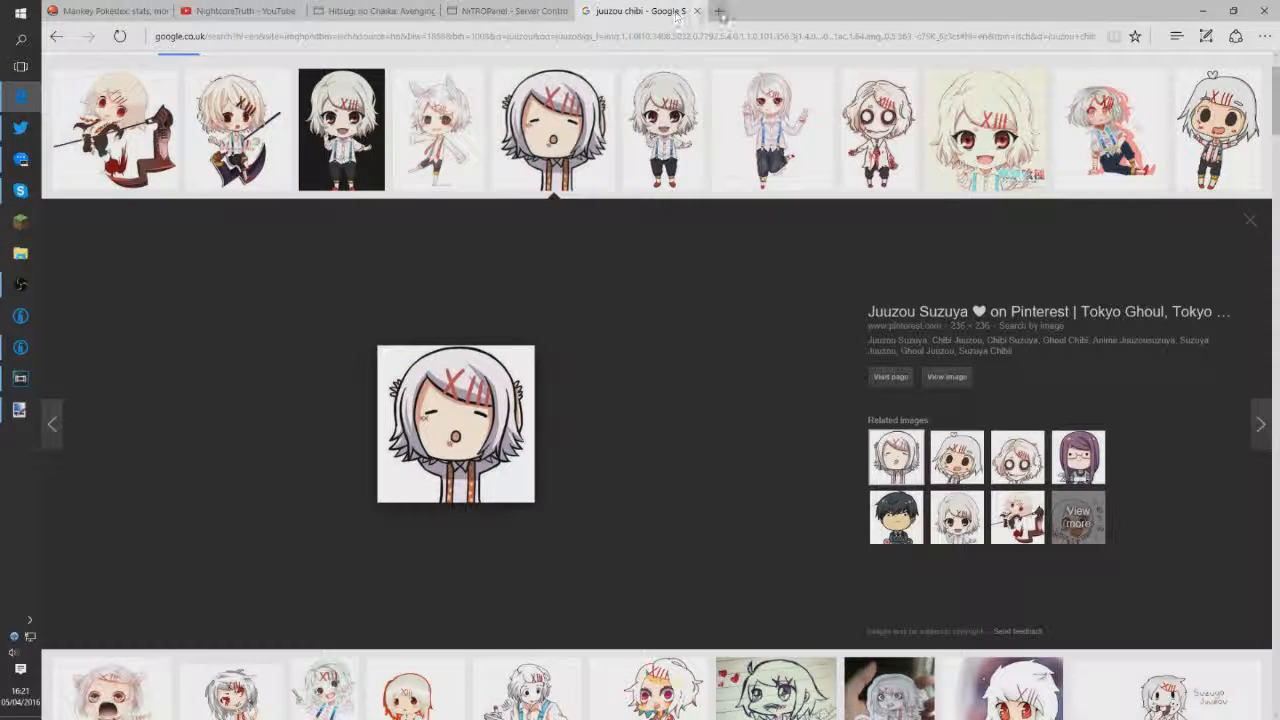
- Add the saved chibi picture from the desktop to the blank paint.net image as a new layer and delete the Background layer
click(1202, 10)
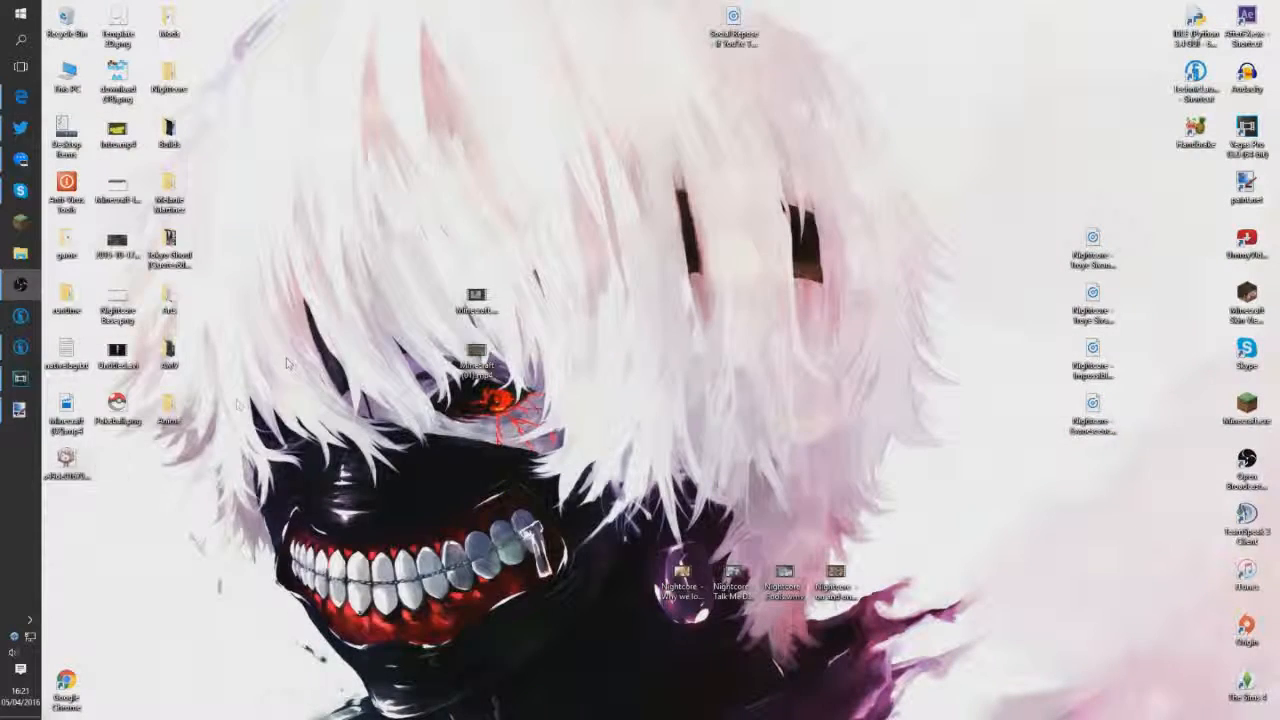
mouse_move(65, 460)
mouse_down()
mouse_move(788, 296)
mouse_move(299, 374)
mouse_move(2, 403)
mouse_move(546, 384)
mouse_up()
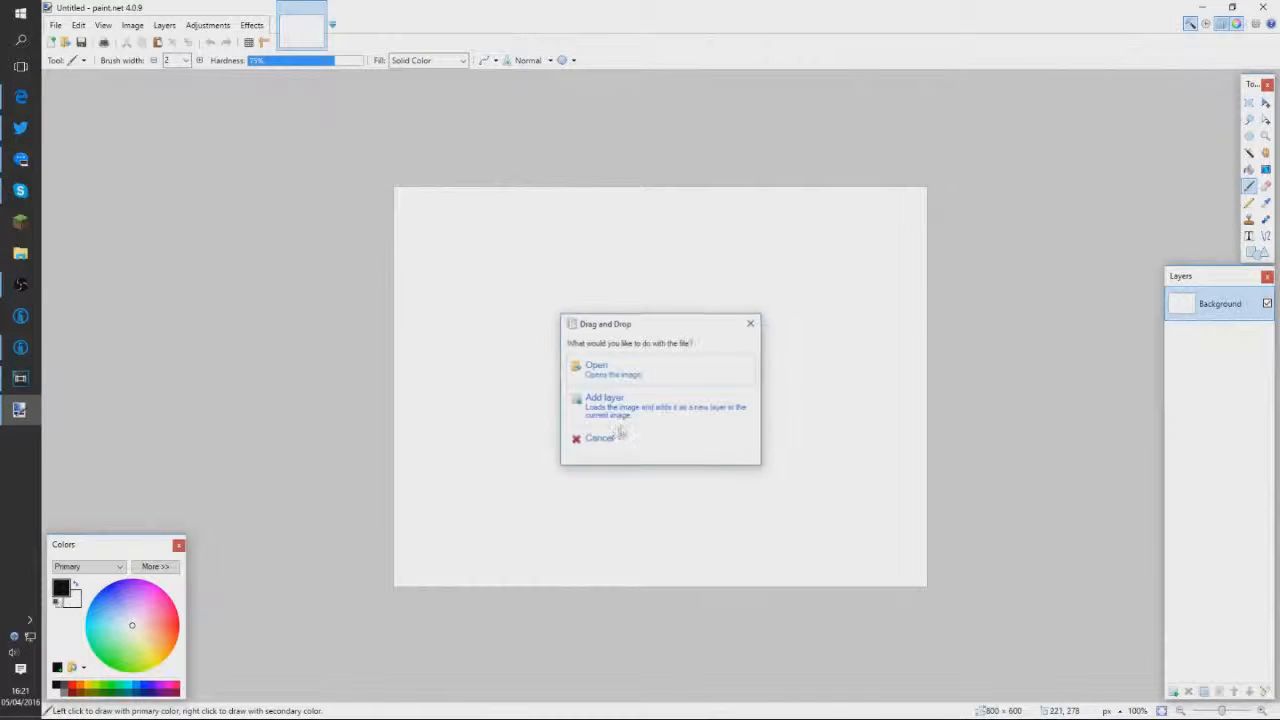
click(640, 407)
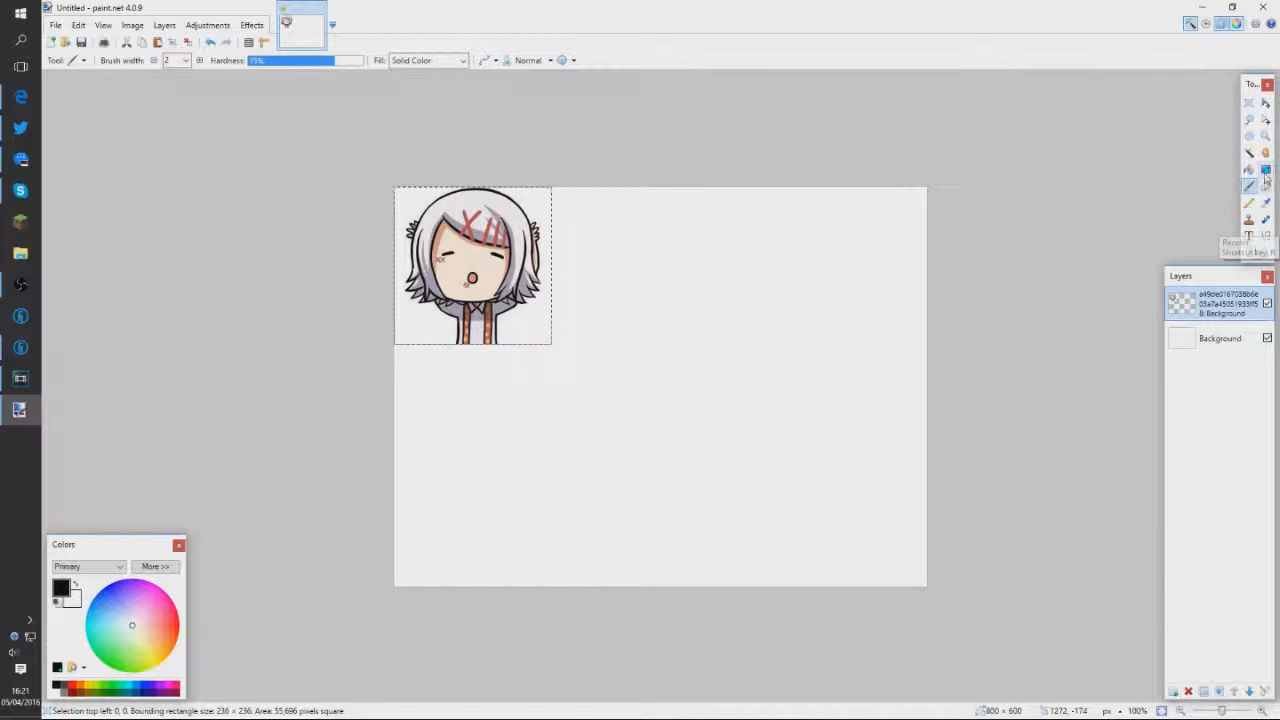
click(1218, 339)
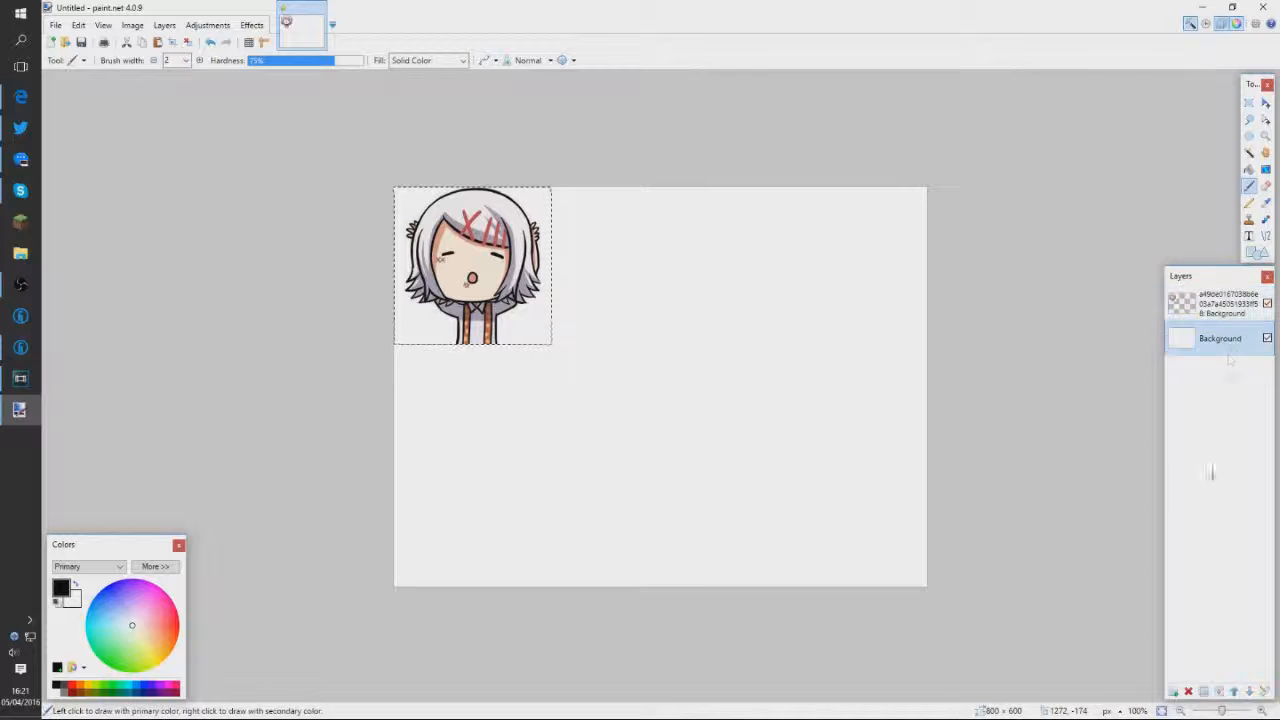
click(1189, 691)
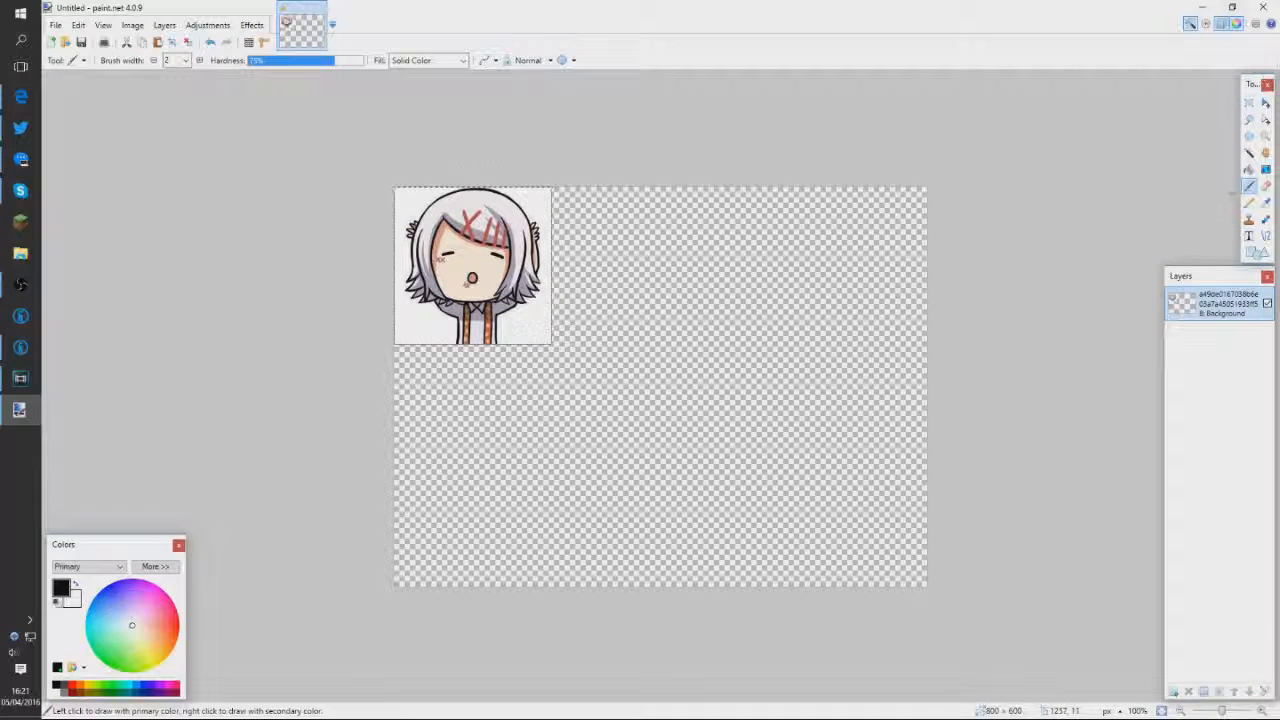
- Select the white area around the chibi with the Magic Wand and erase it
click(1249, 153)
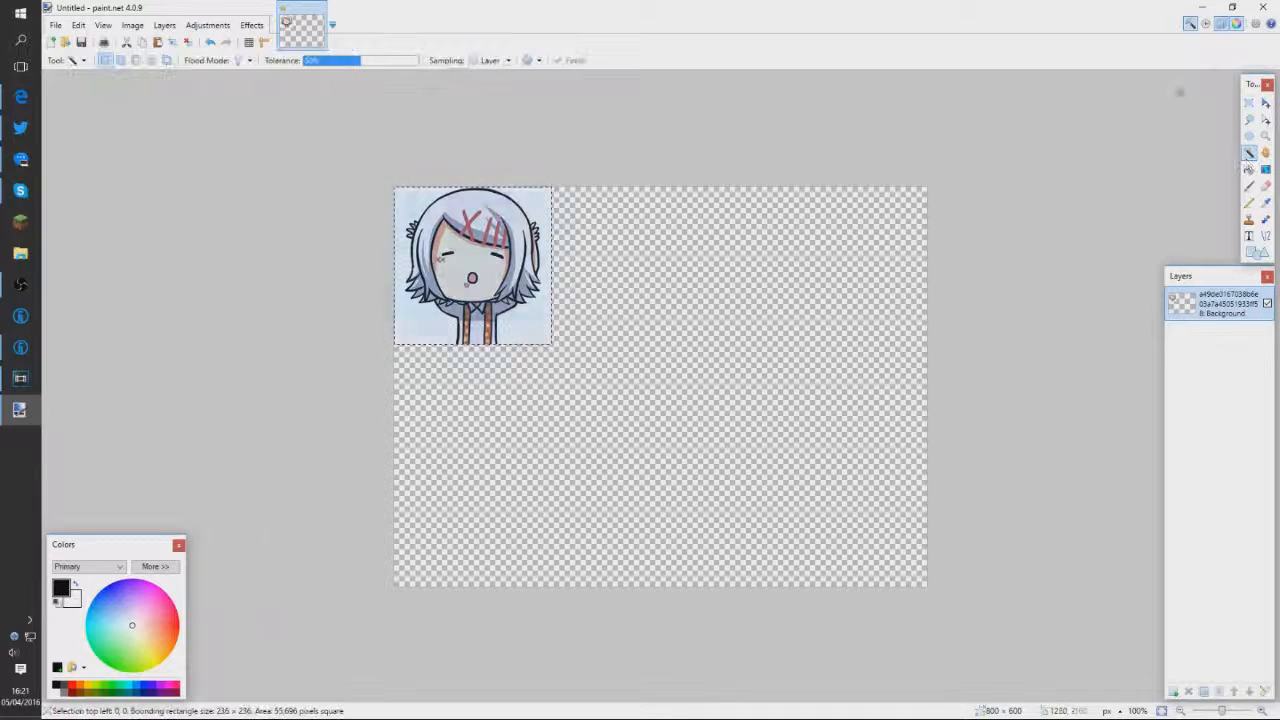
click(536, 317)
key(Delete)
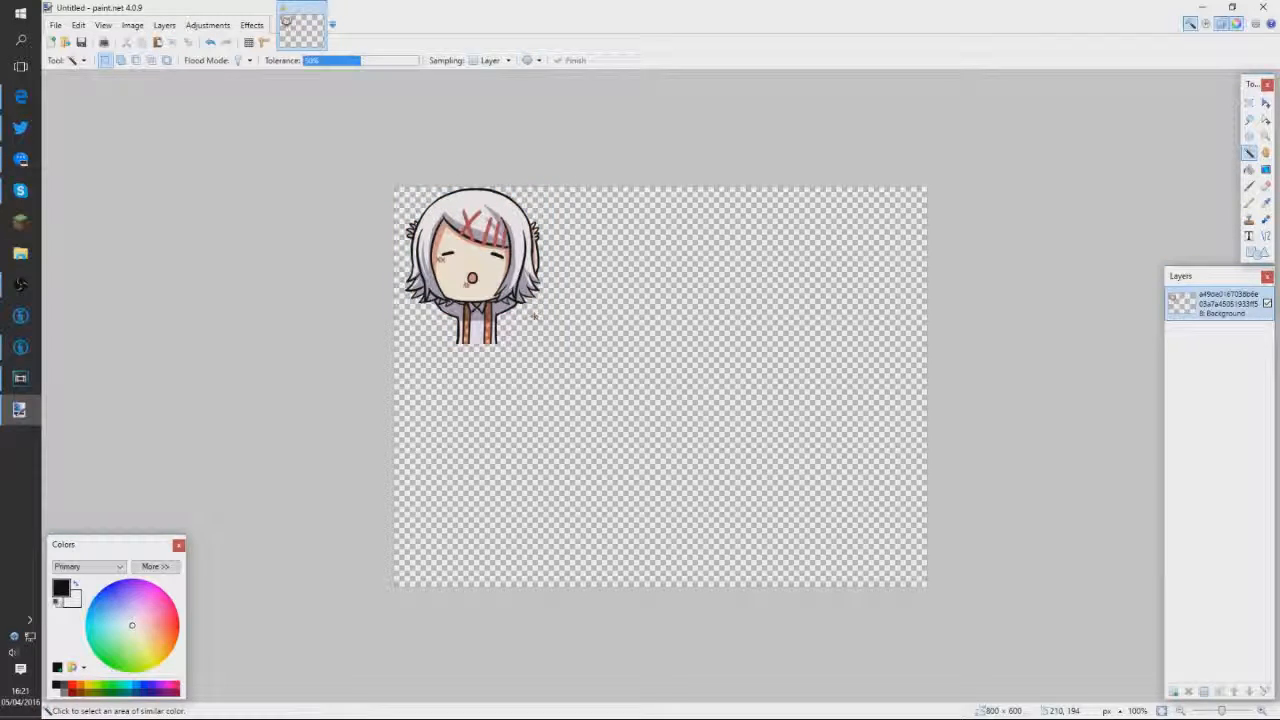
- Close paint.net without saving the image and delete the downloaded chibi picture from the desktop
click(1260, 7)
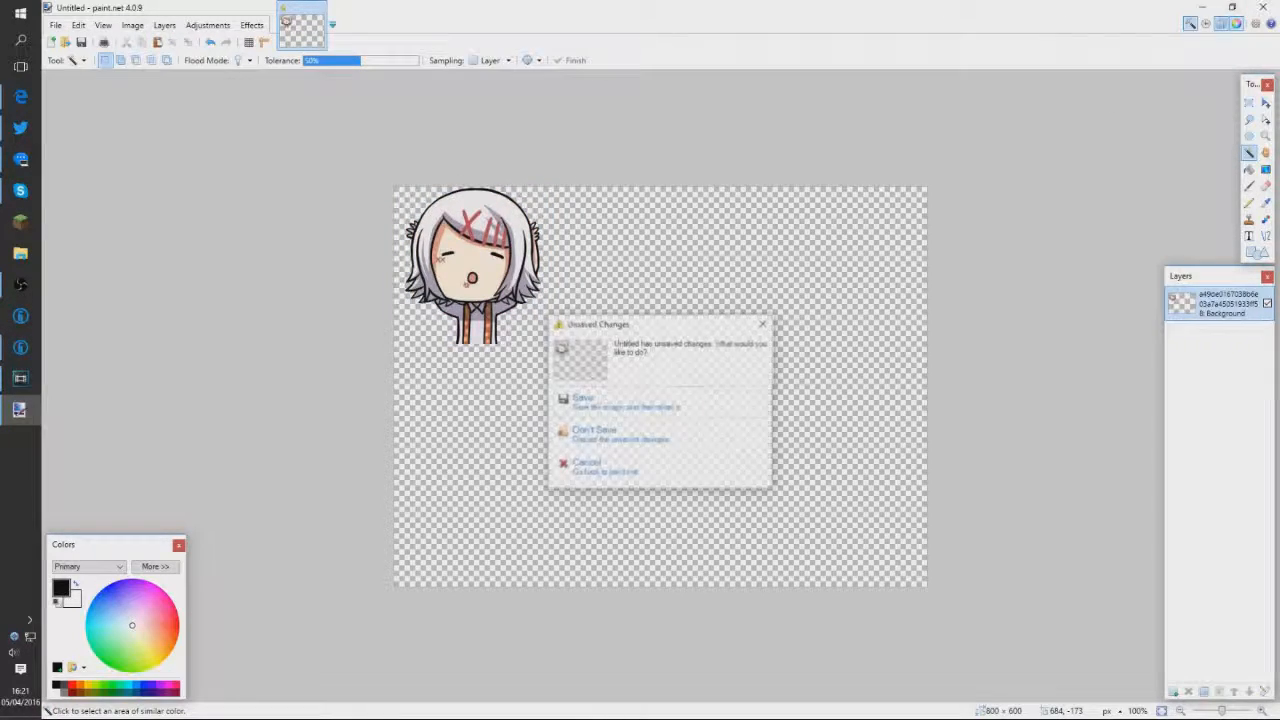
click(594, 433)
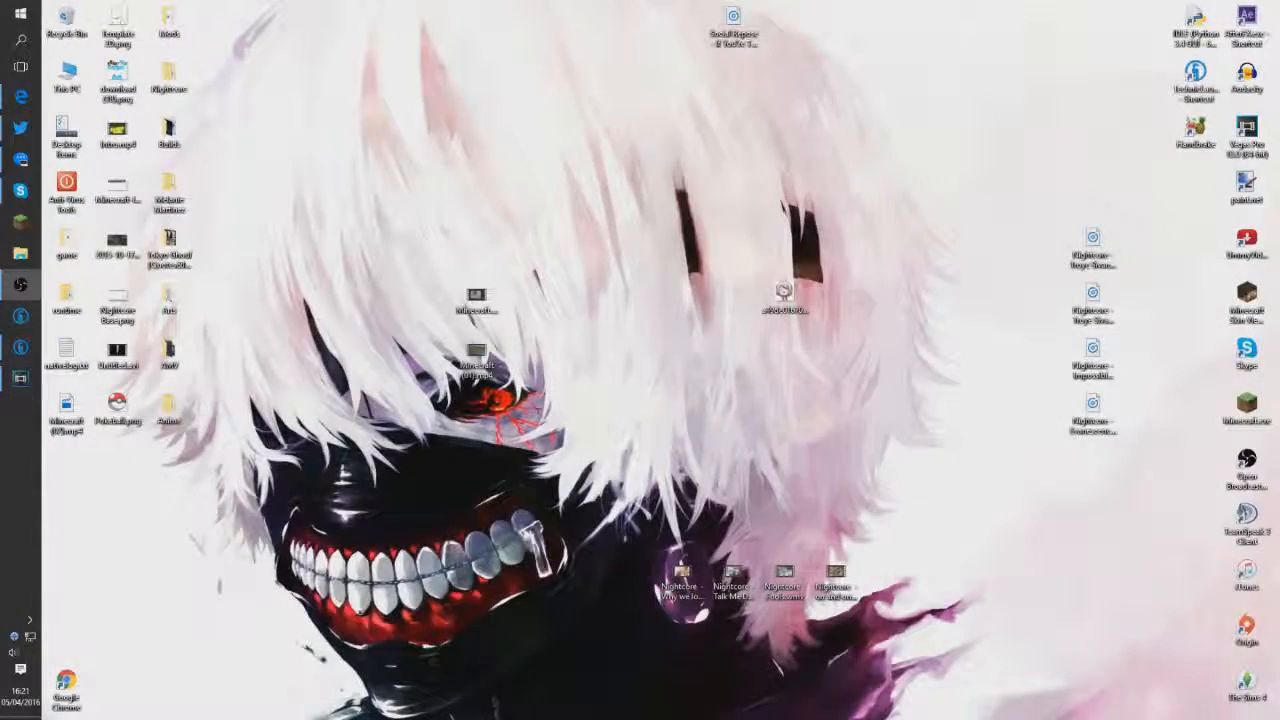
click(783, 295)
key(Delete)
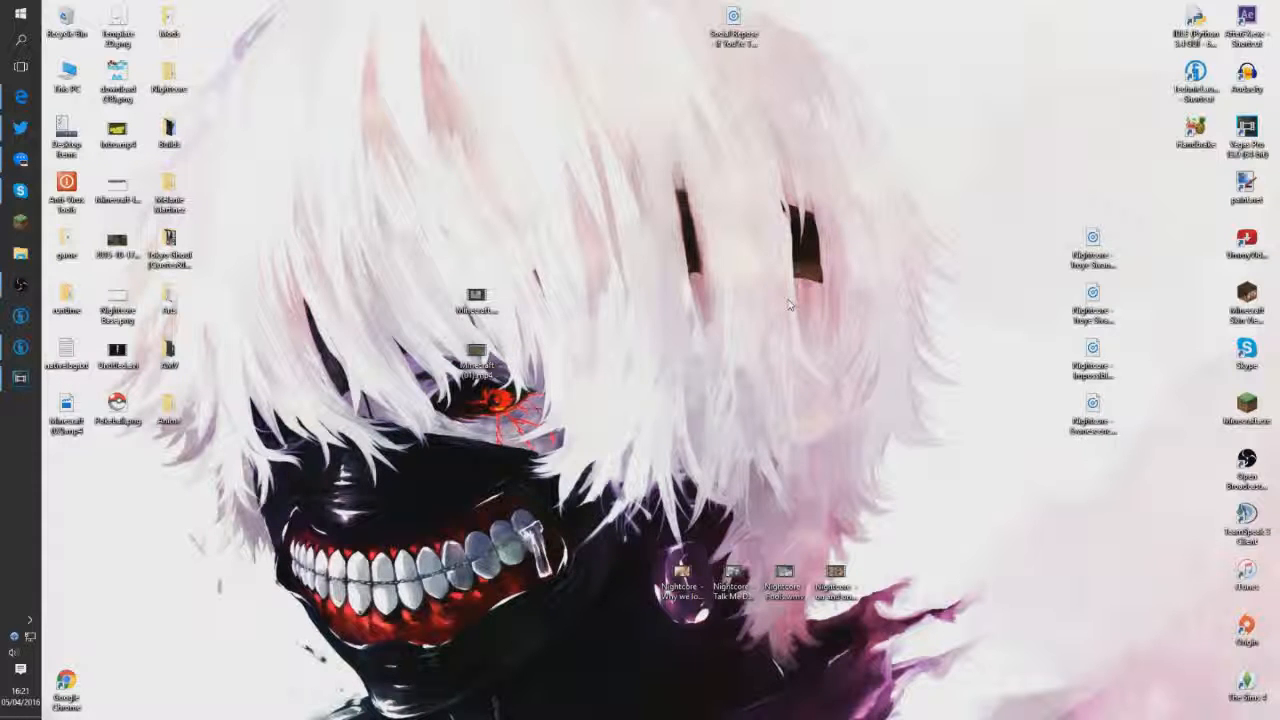
click(3, 388)
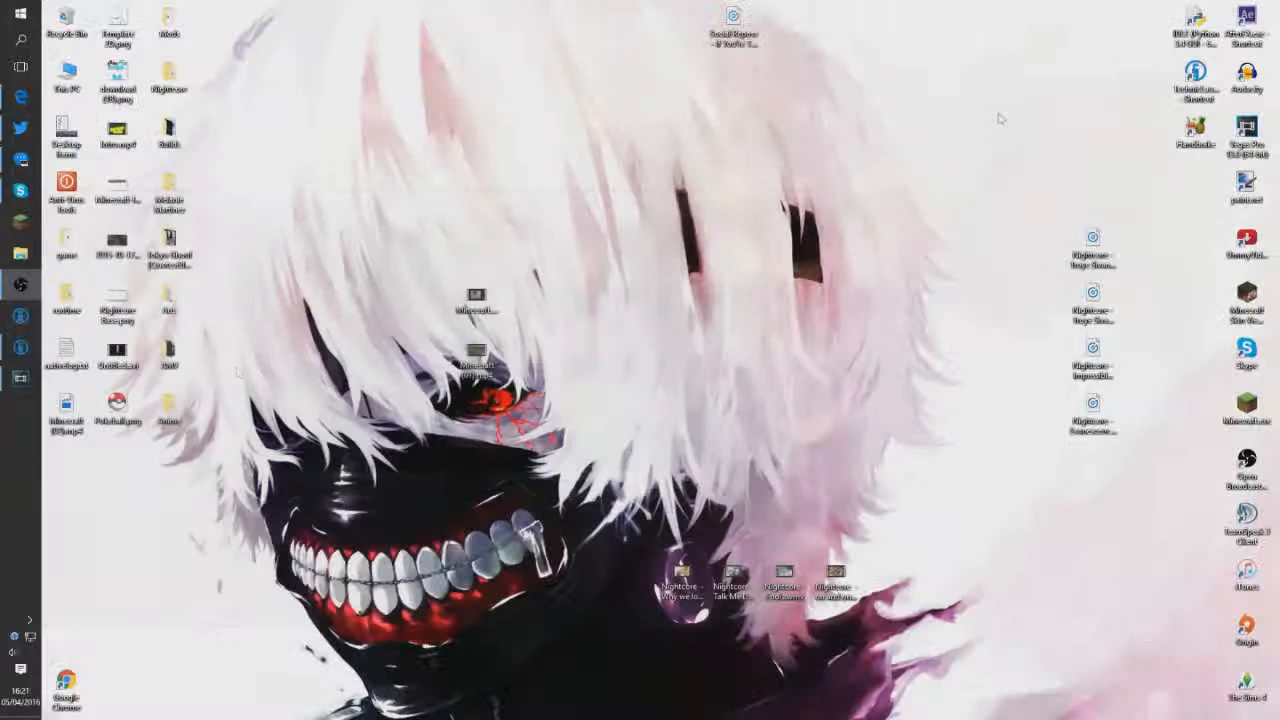
- Open the Arts folder on the desktop and add the transparent 800x800 chibi PNG to the start of the Vegas Pro timeline
click(1201, 7)
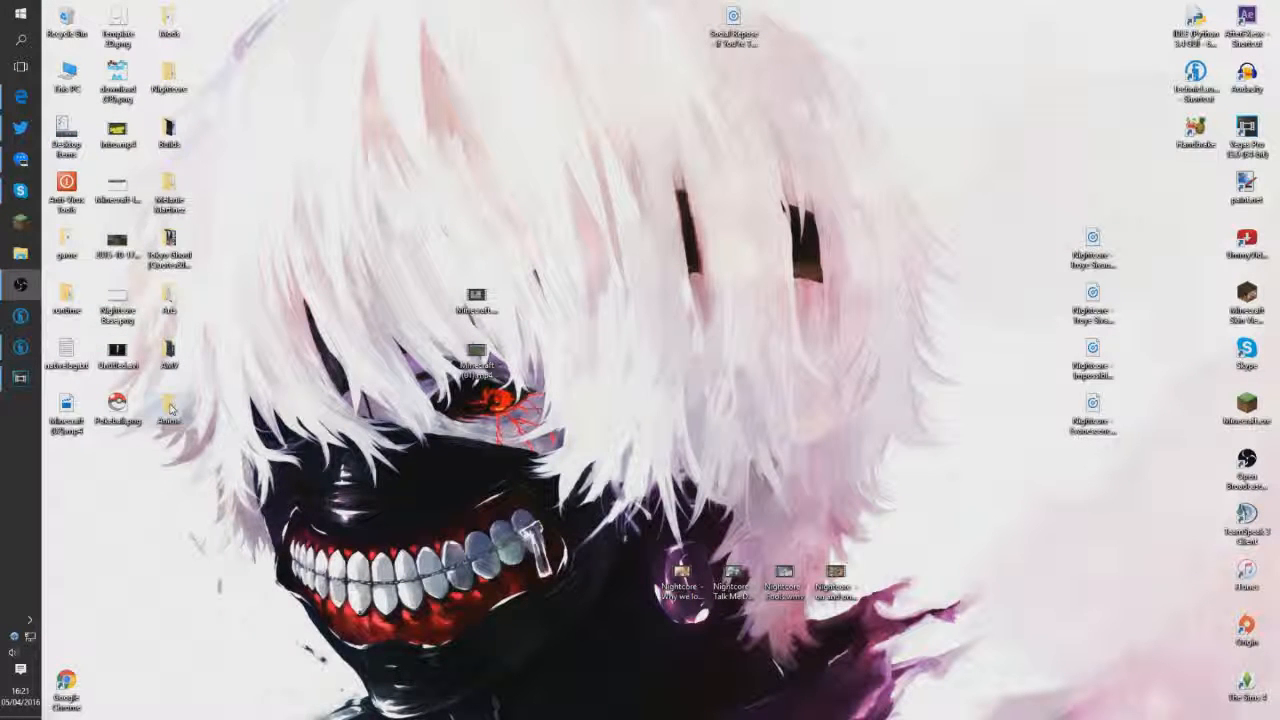
double_click(170, 305)
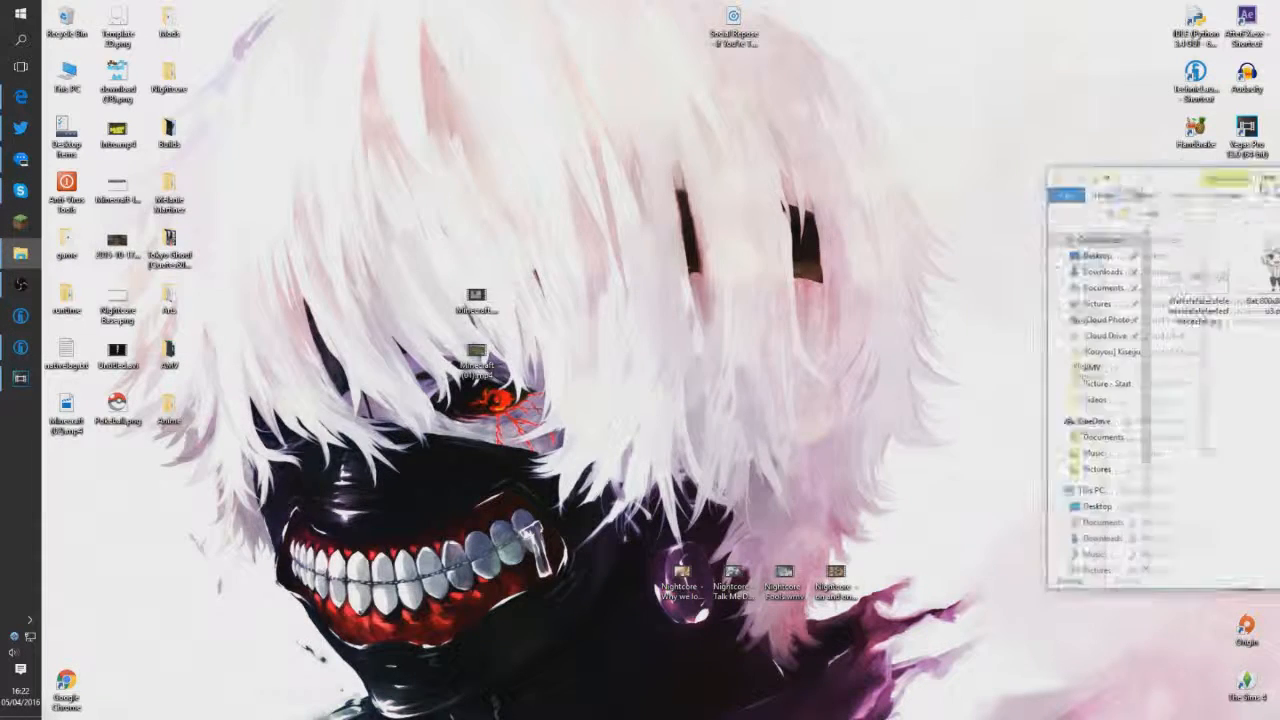
click(447, 228)
drag(447, 228, 237, 585)
scroll(515, 564, up, 6)
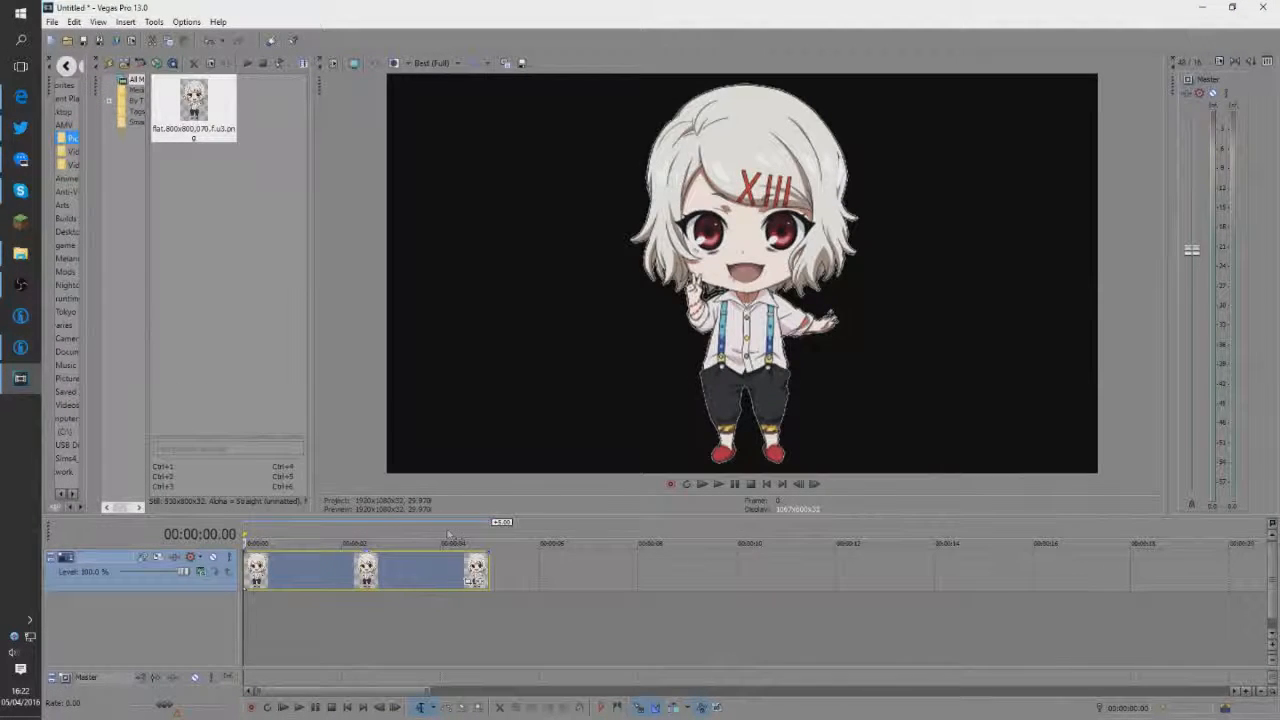
- Place a copy of the chibi clip on a second track at 00:00:05.00, directly after the first clip ends
scroll(515, 564, up, 2)
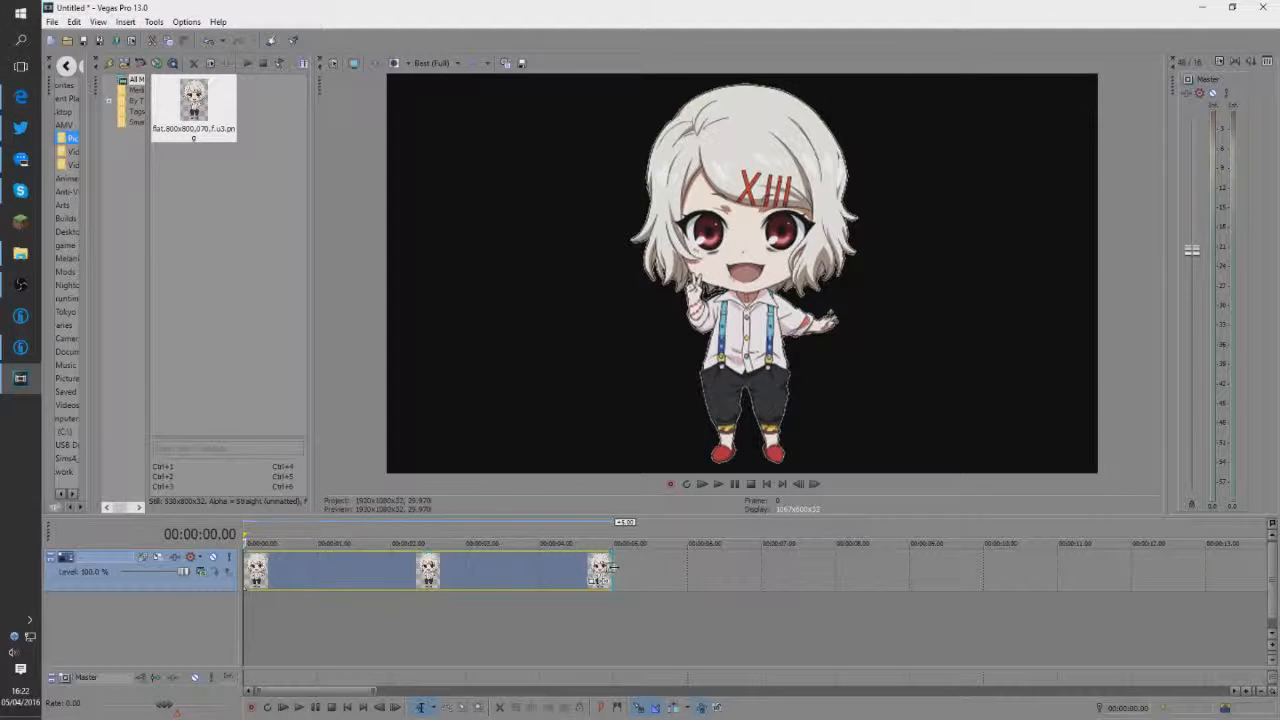
mouse_move(612, 572)
mouse_down()
mouse_move(538, 566)
mouse_move(620, 568)
mouse_move(609, 569)
mouse_up()
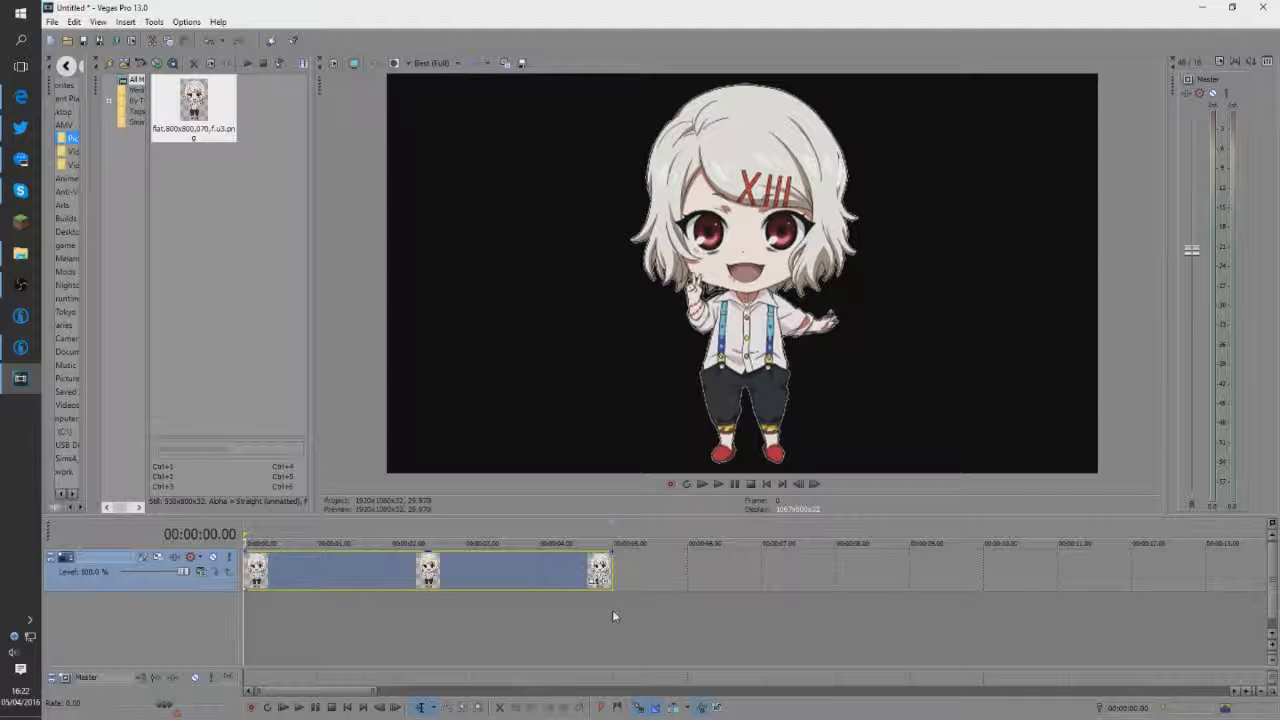
click(612, 614)
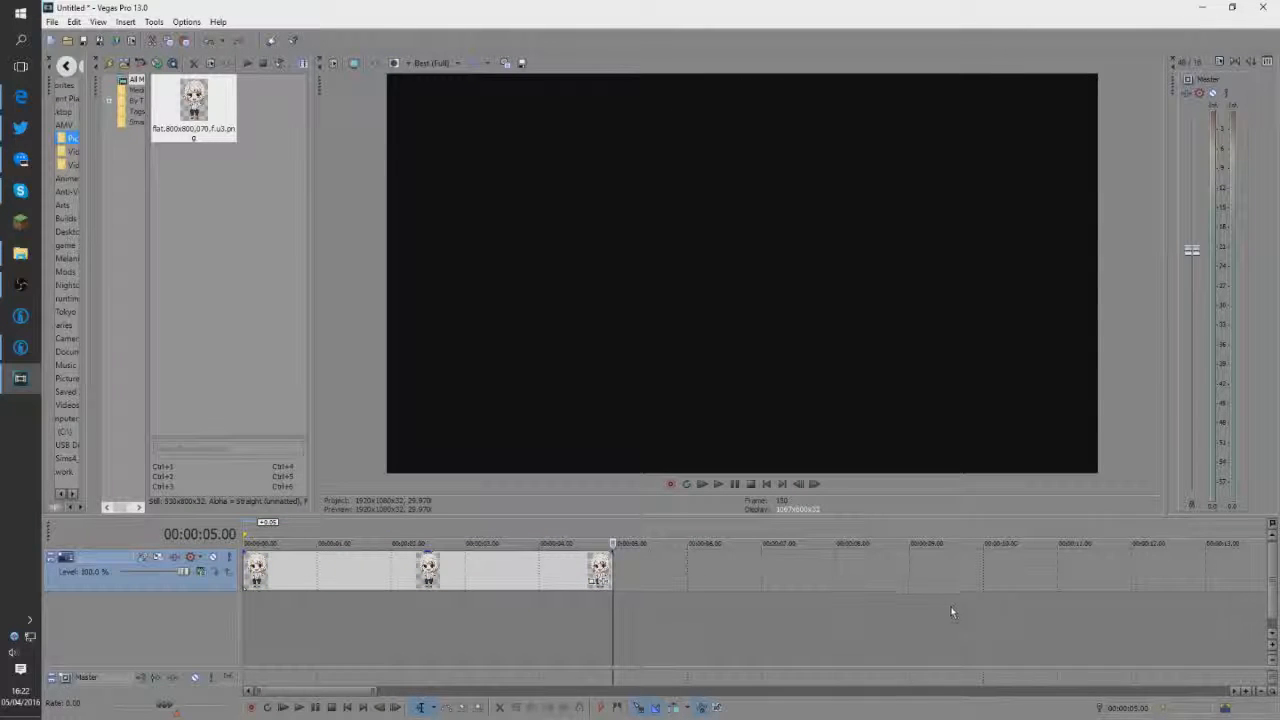
key(ctrl+v)
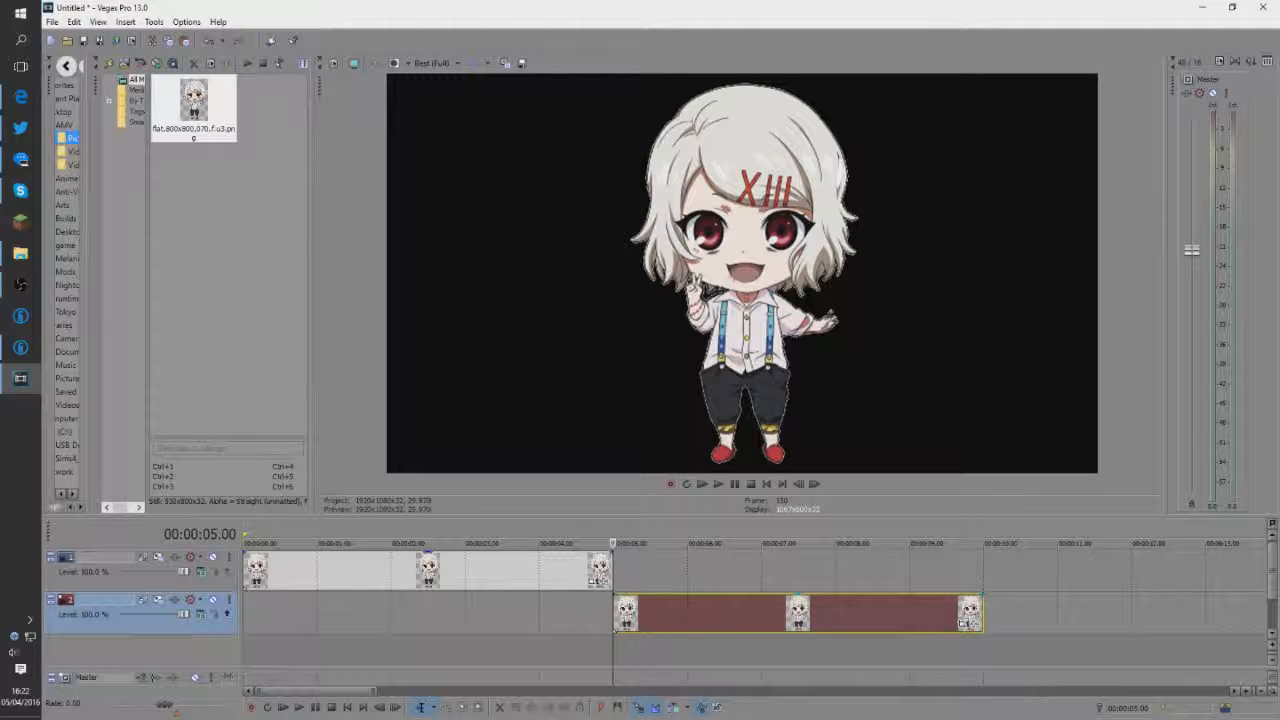
- Preview the timeline just before the changeover from the first chibi clip to the second
click(376, 604)
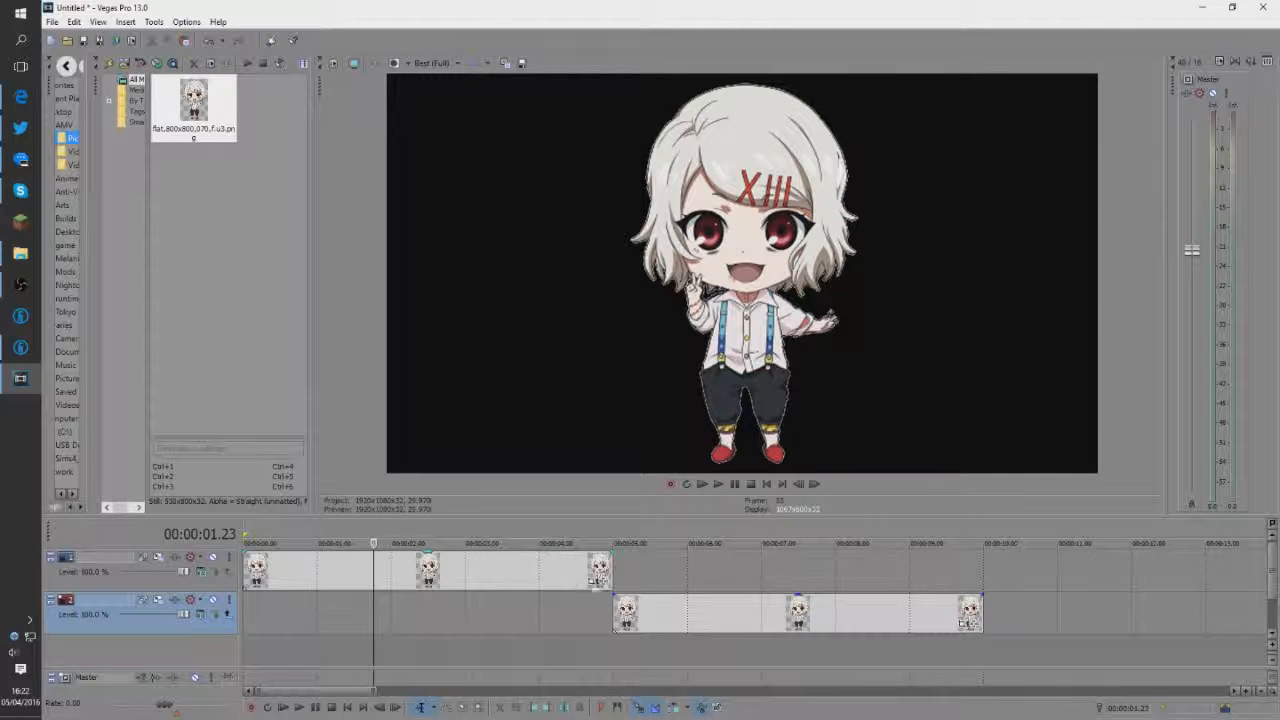
click(579, 543)
key(space)
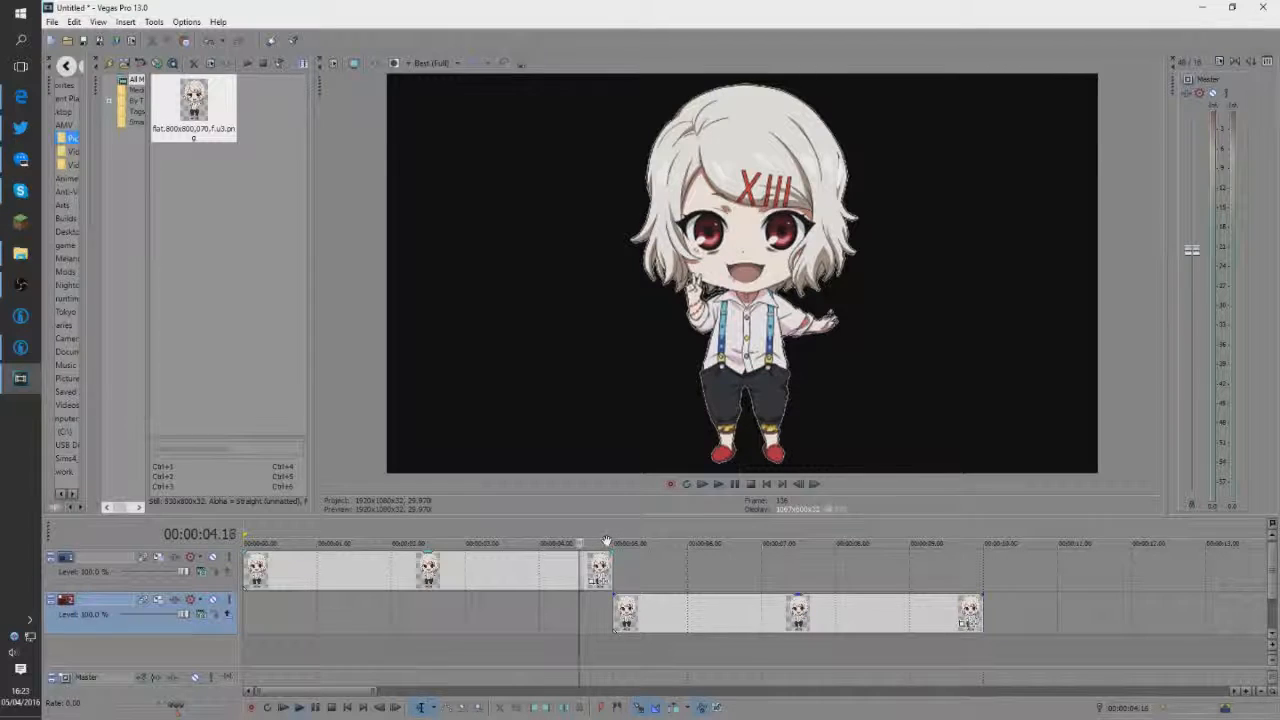
key(space)
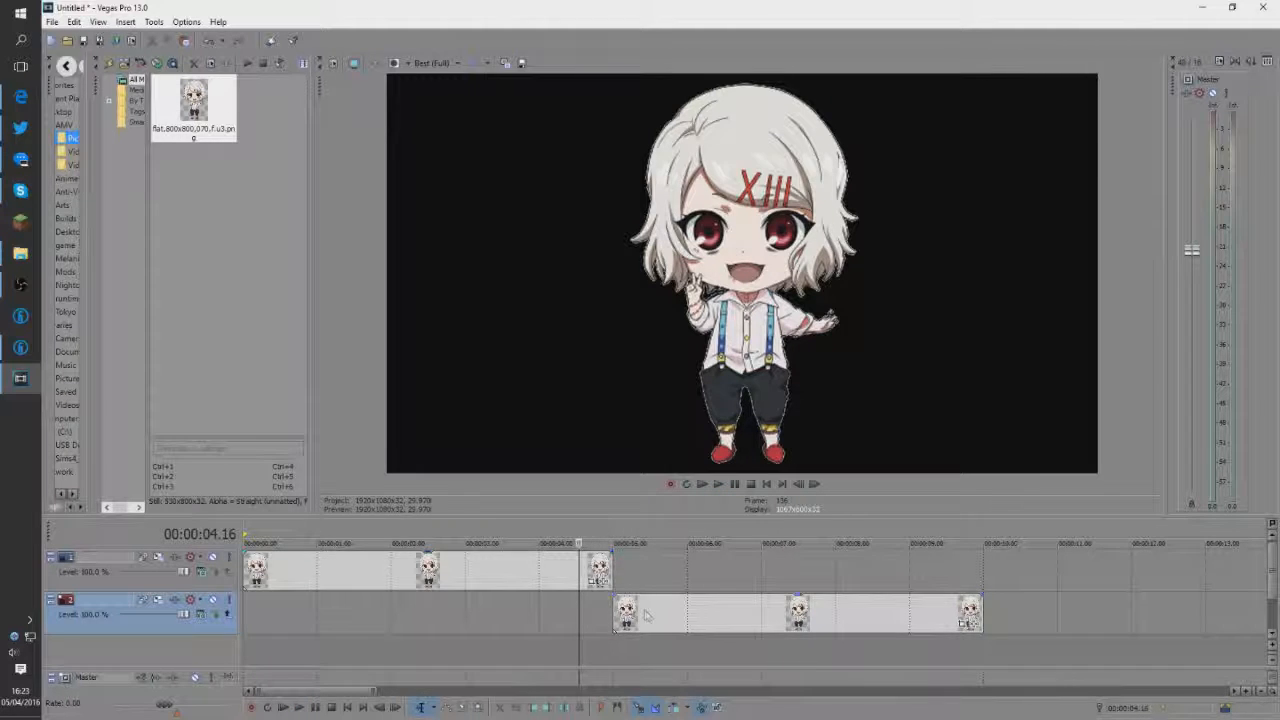
- Try a gap between the clips by shifting the second one later, preview it, and move the clip back to 00:00:05.00
drag(645, 614, 740, 614)
key(space)
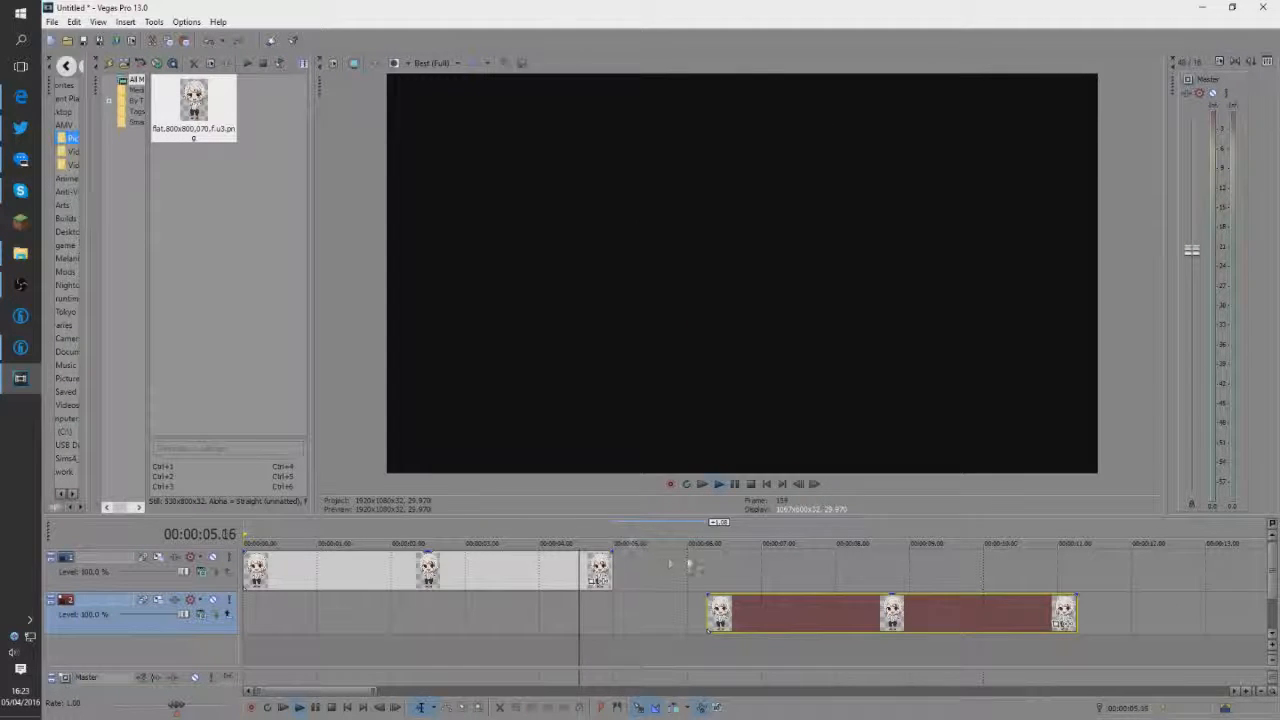
key(space)
drag(759, 614, 669, 619)
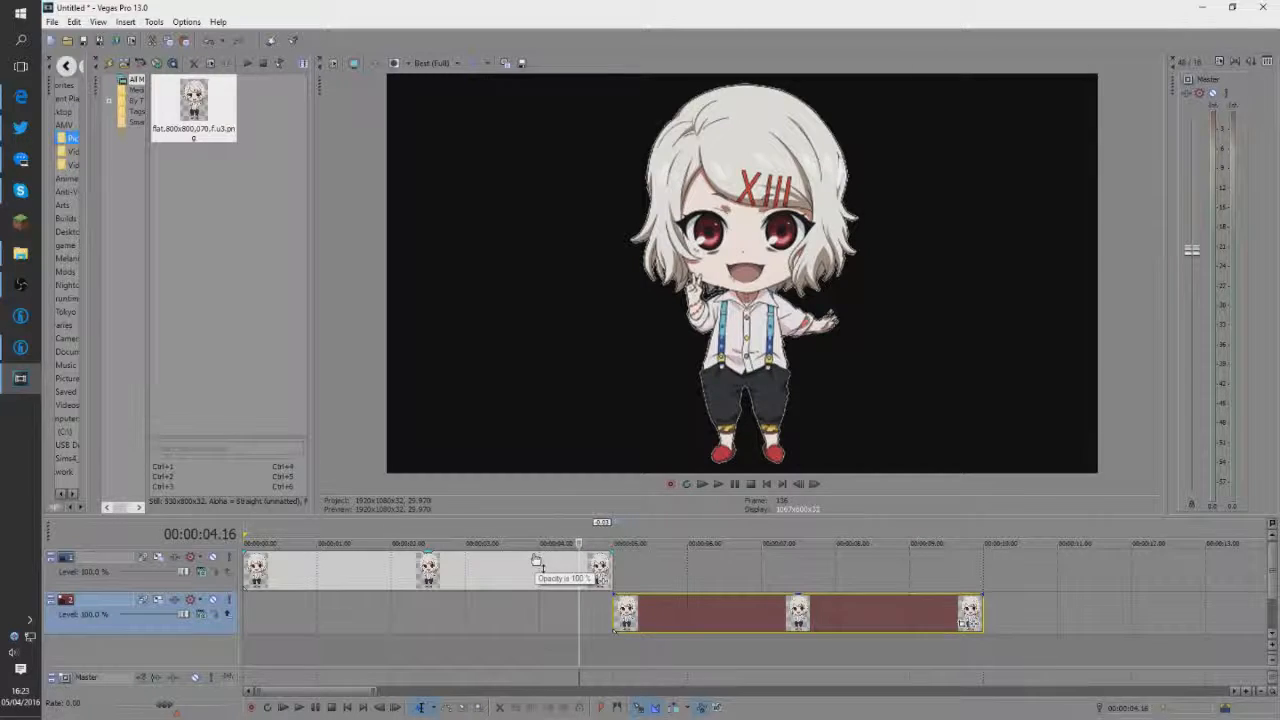
- Return to the start of the timeline and set the compositing mode of both tracks to 3D Source Alpha
key(ctrl+Home)
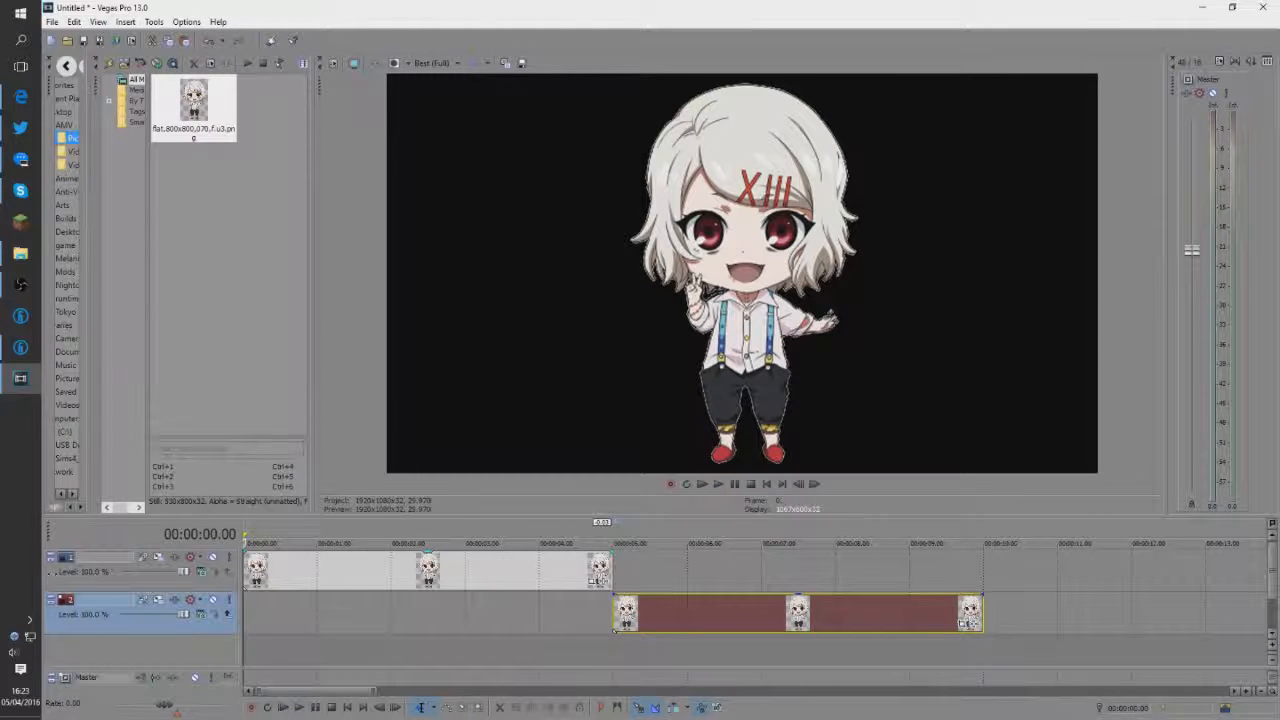
click(197, 601)
click(197, 601)
click(201, 616)
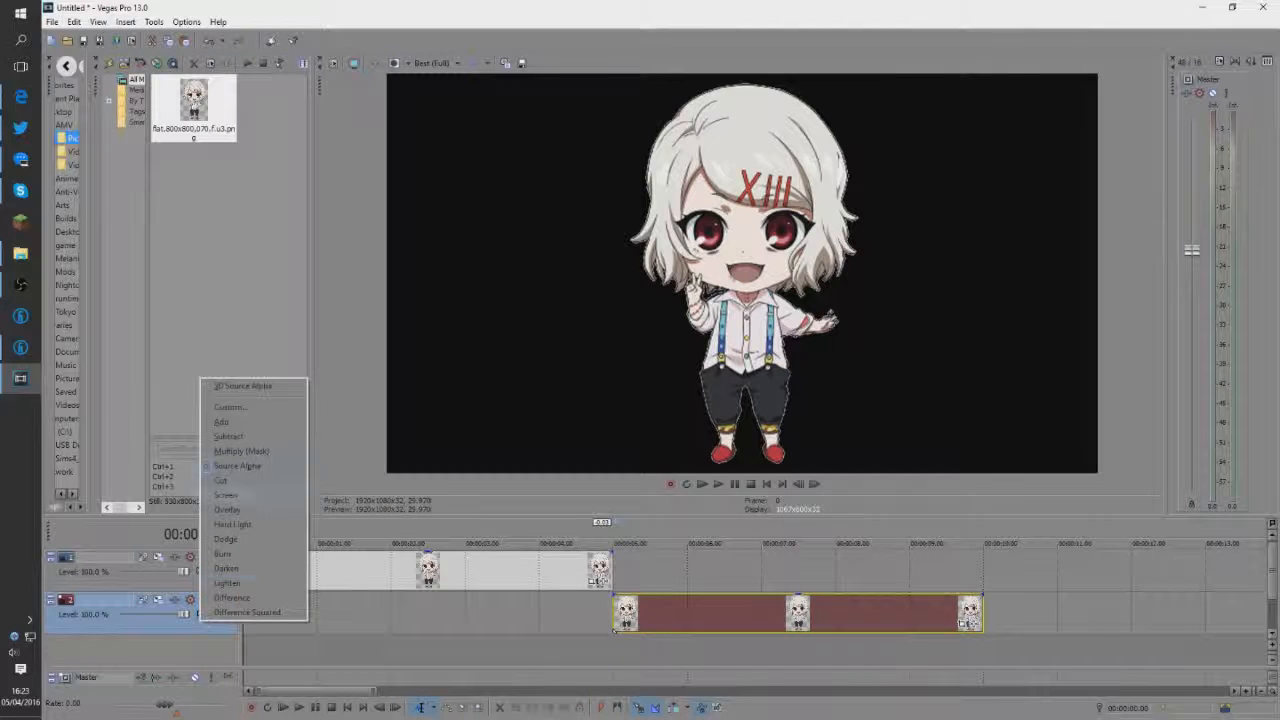
click(270, 388)
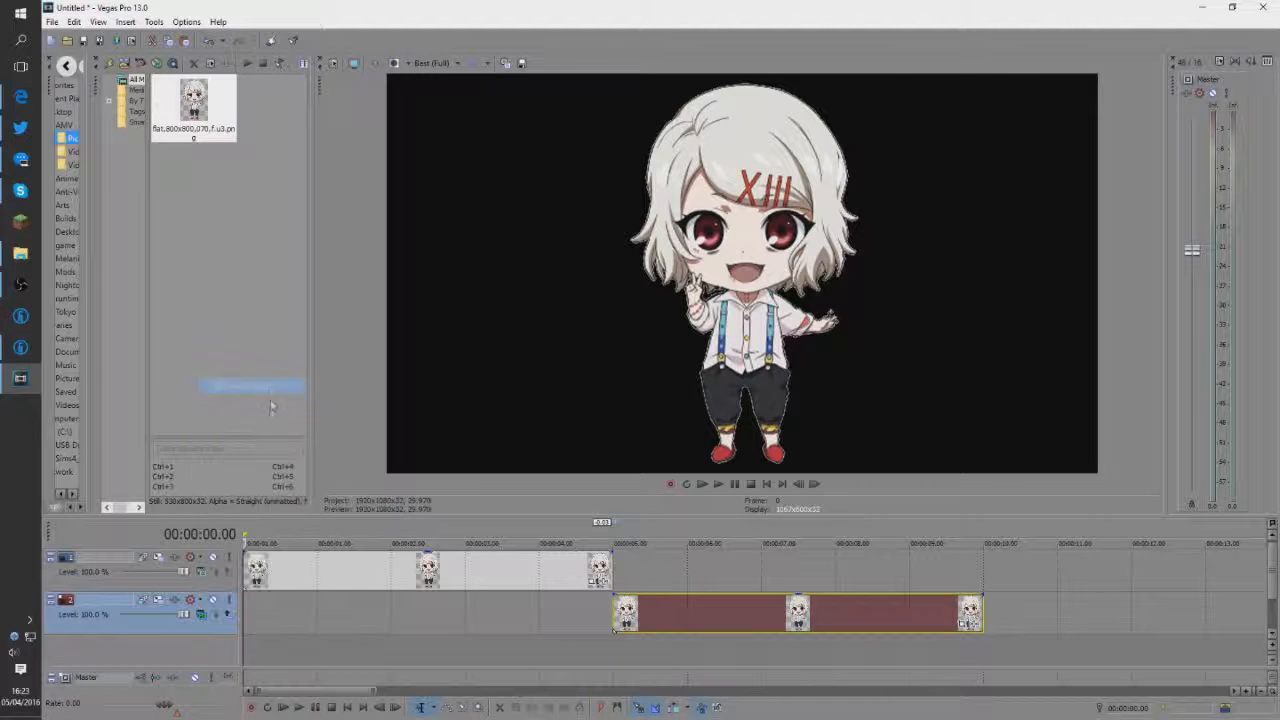
click(202, 572)
click(245, 344)
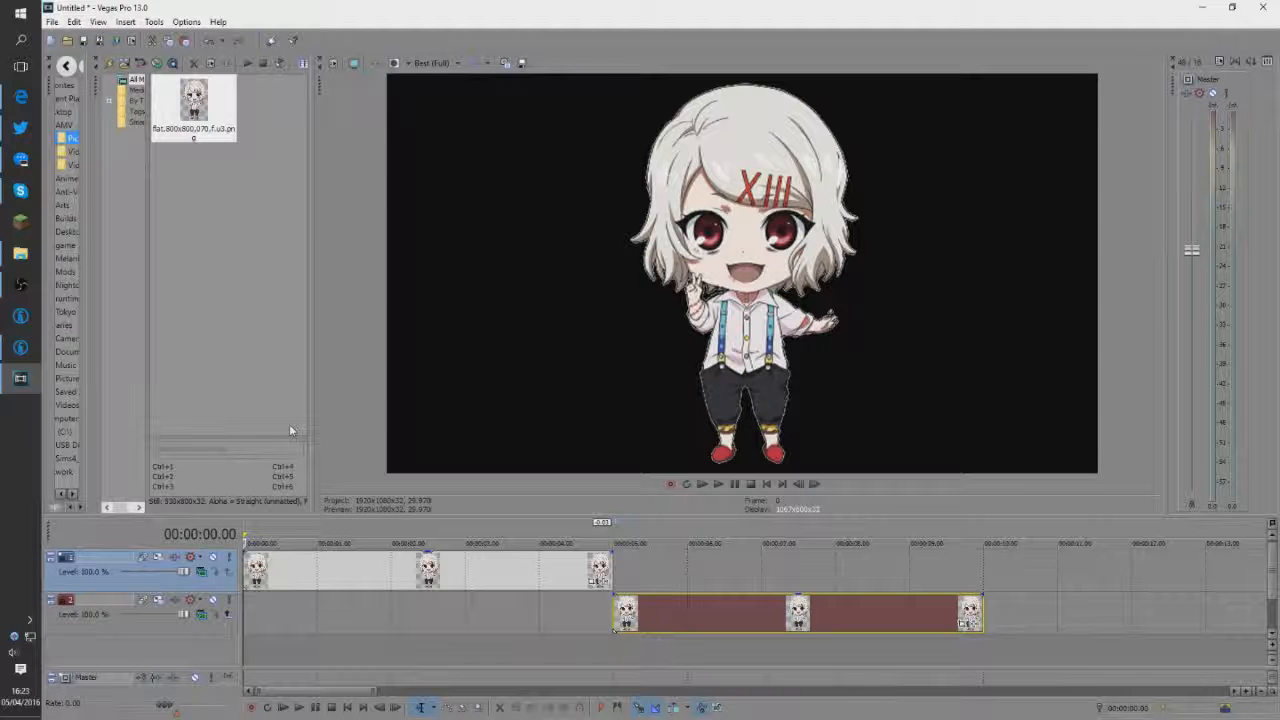
- Open Track Motion for track 1 and set its Y rotation to -90 at the start
click(143, 557)
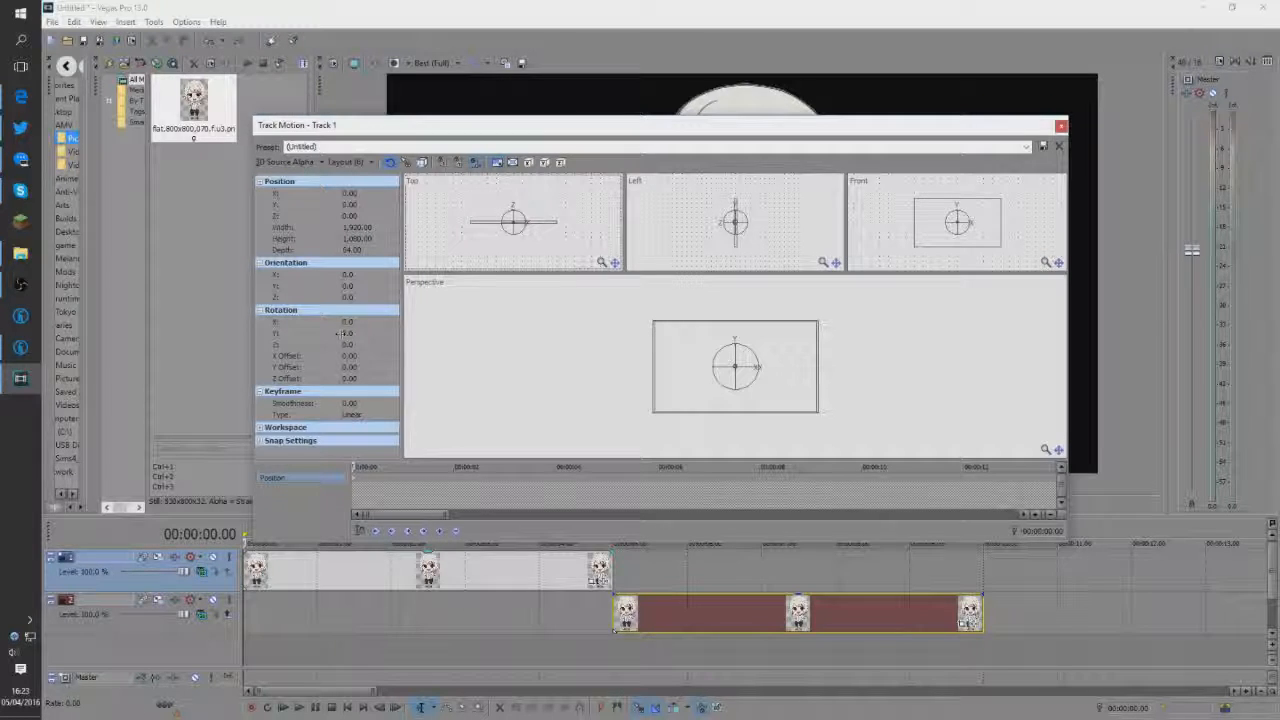
double_click(346, 333)
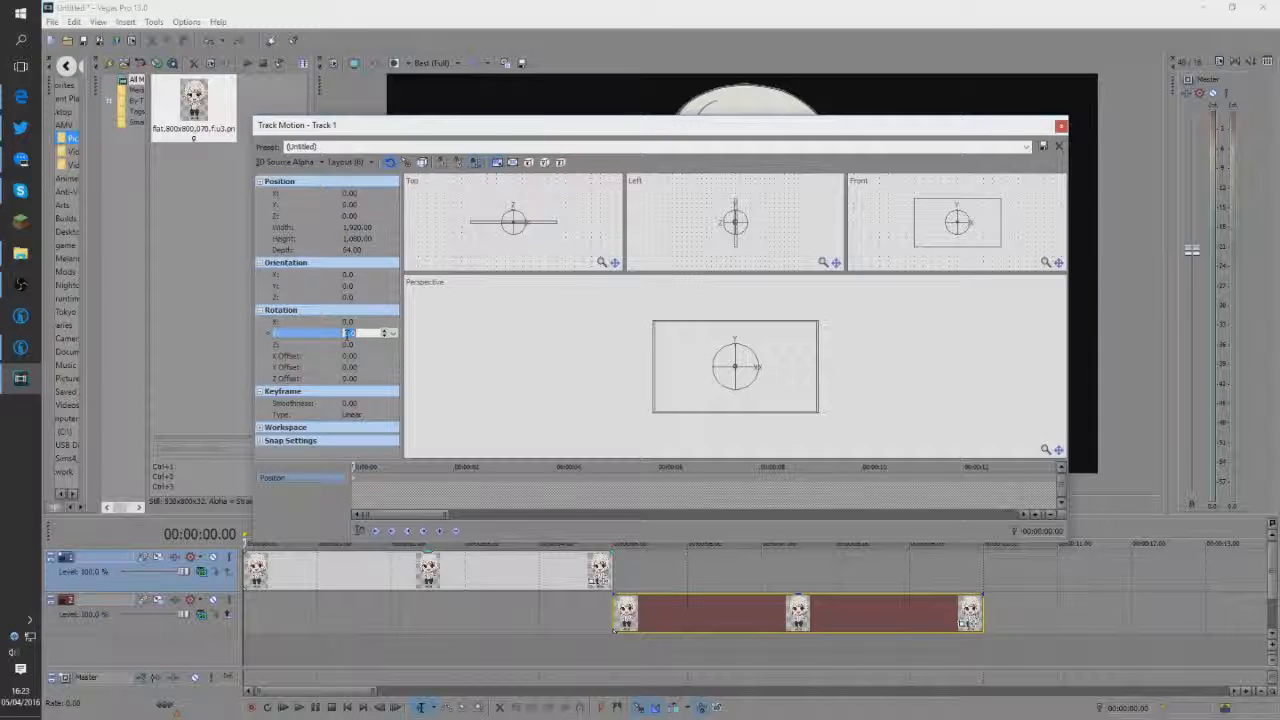
text(-90)
key(Return)
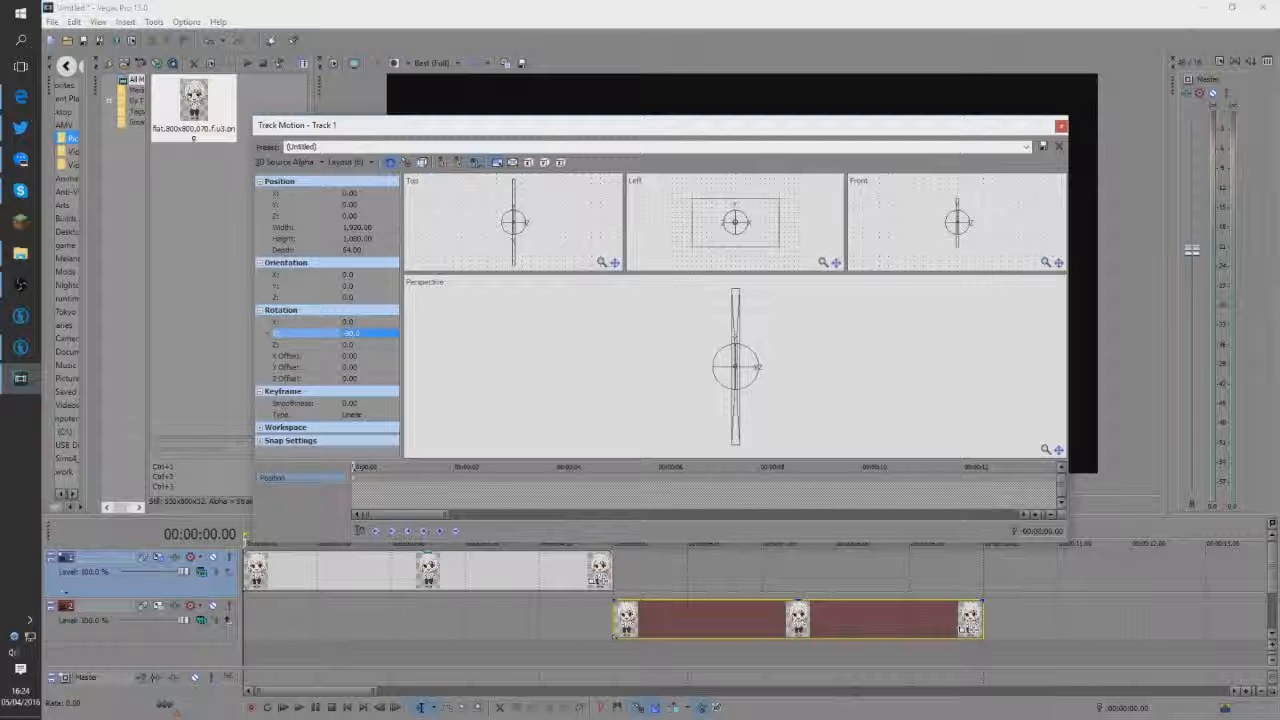
- Add a track 1 motion keyframe at 00:00:01.09 with Y rotation 90, and play back the rotation
click(367, 474)
click(418, 467)
click(366, 332)
key(Return)
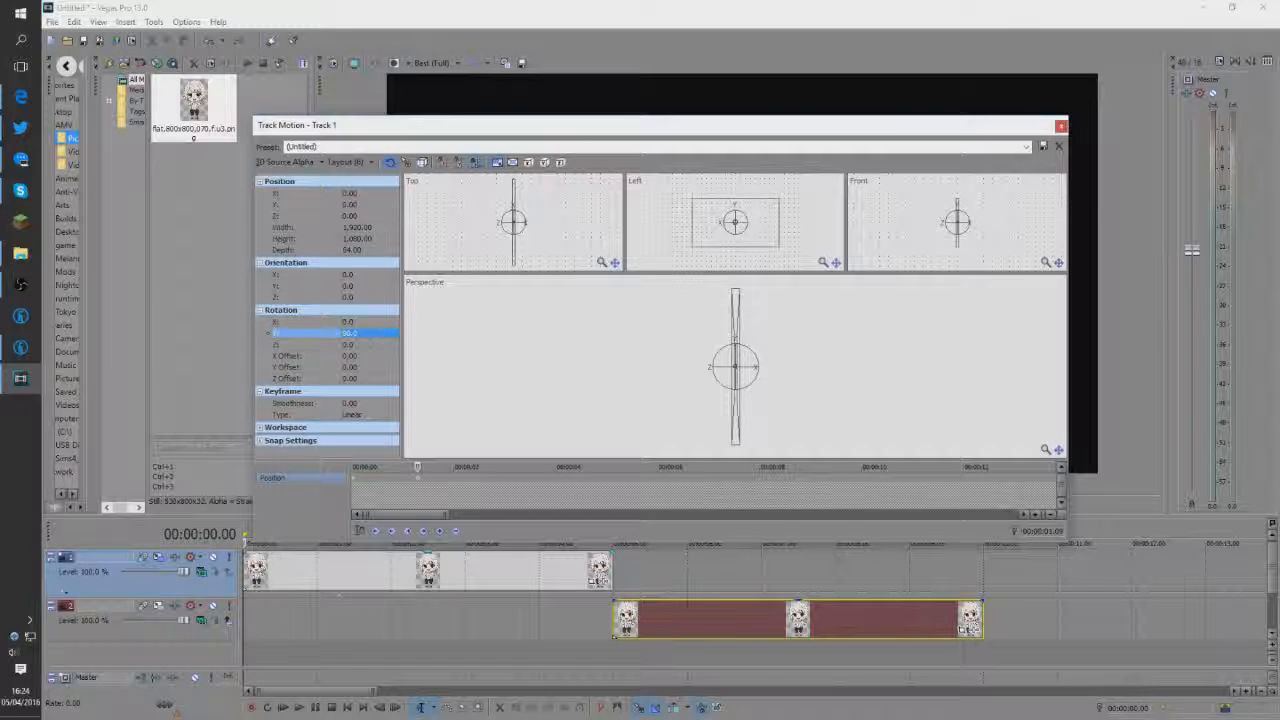
click(1061, 125)
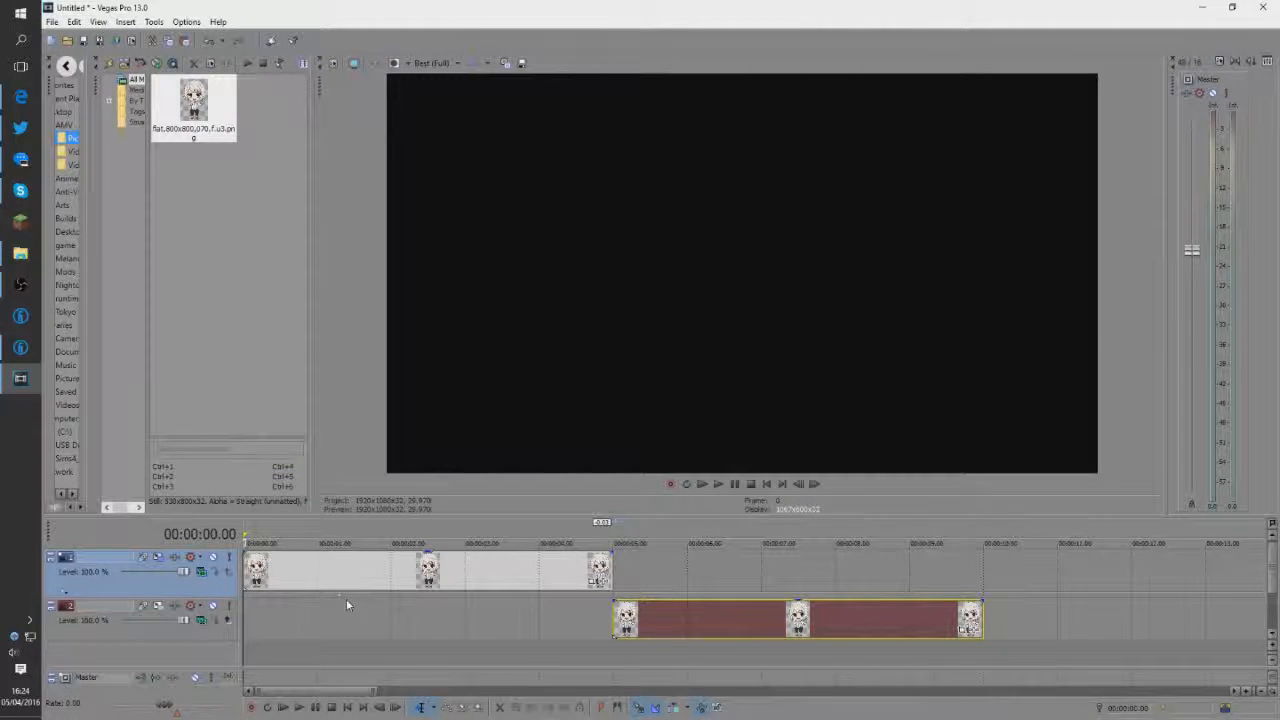
scroll(346, 598, up, 2)
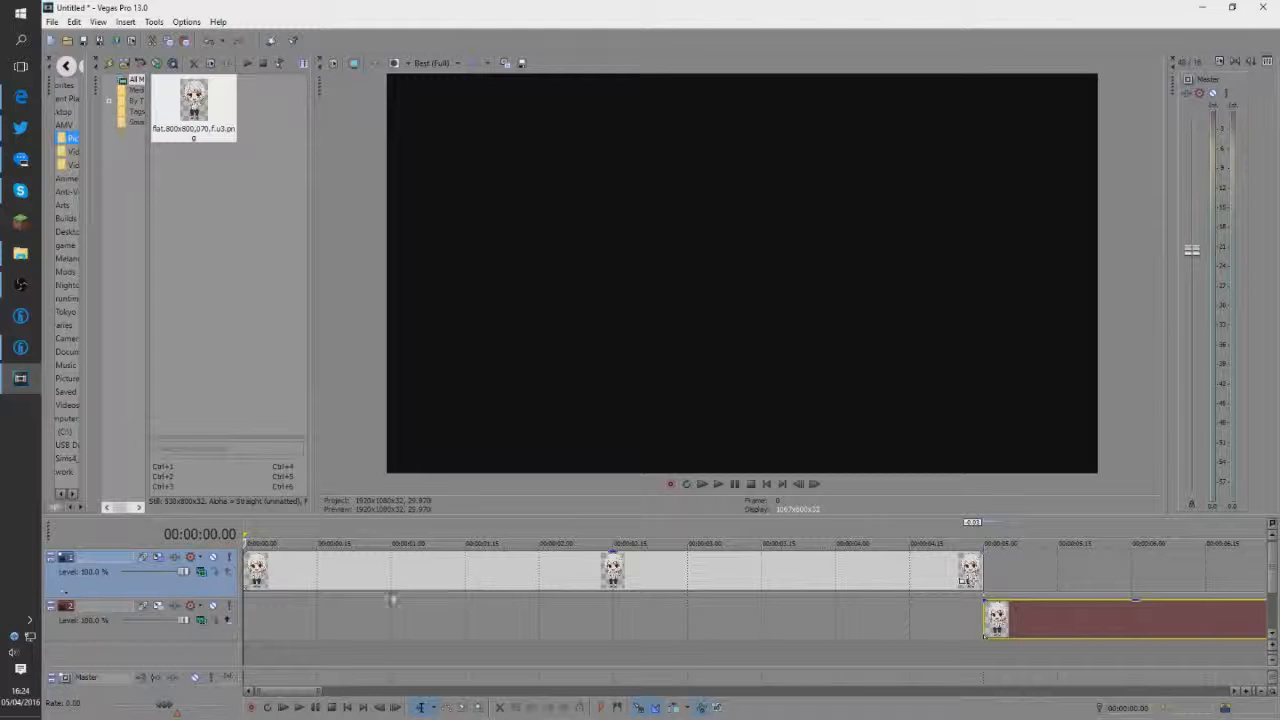
key(space)
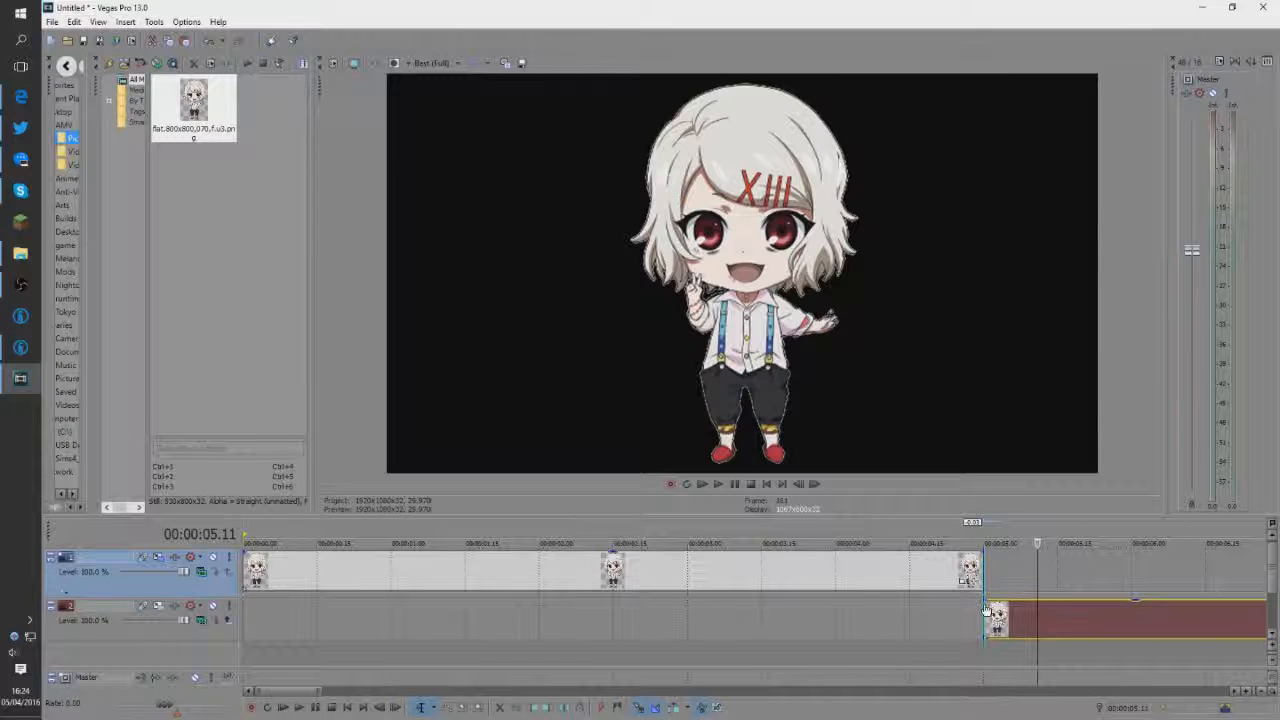
- Go to 00:00:05.00, open Track Motion for track 2 and set its starting Y rotation to -90
click(986, 540)
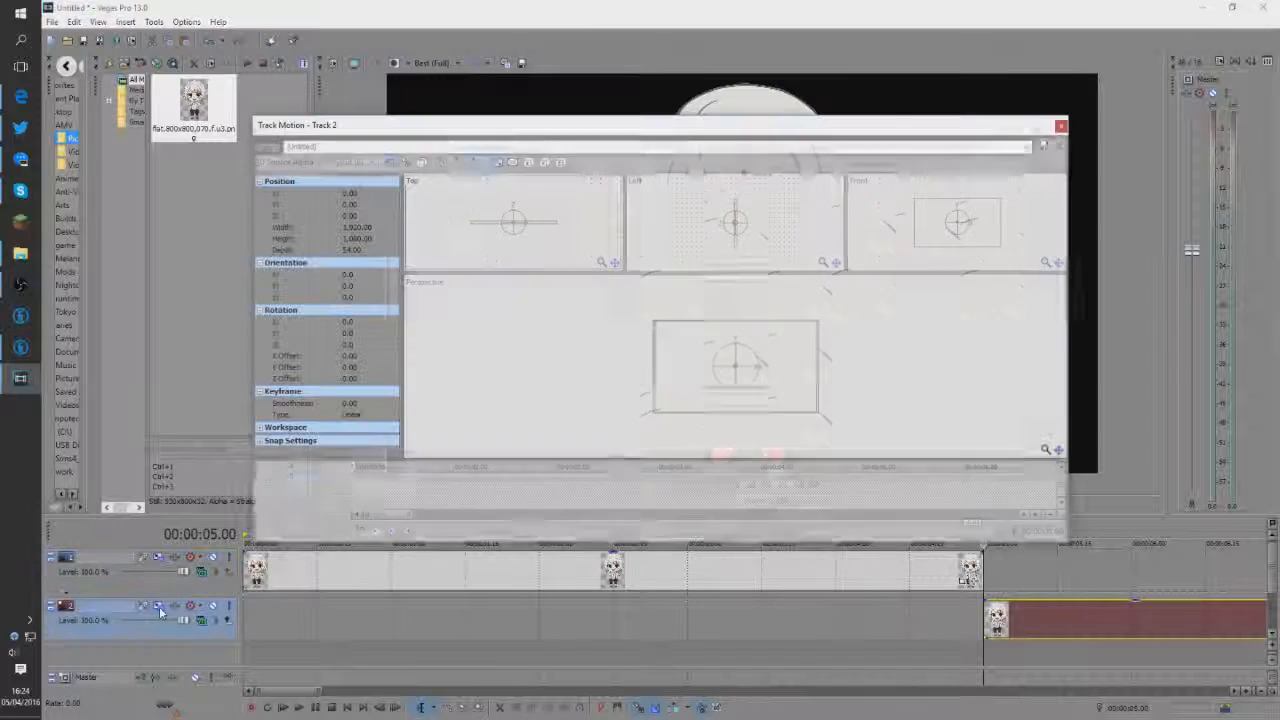
click(142, 606)
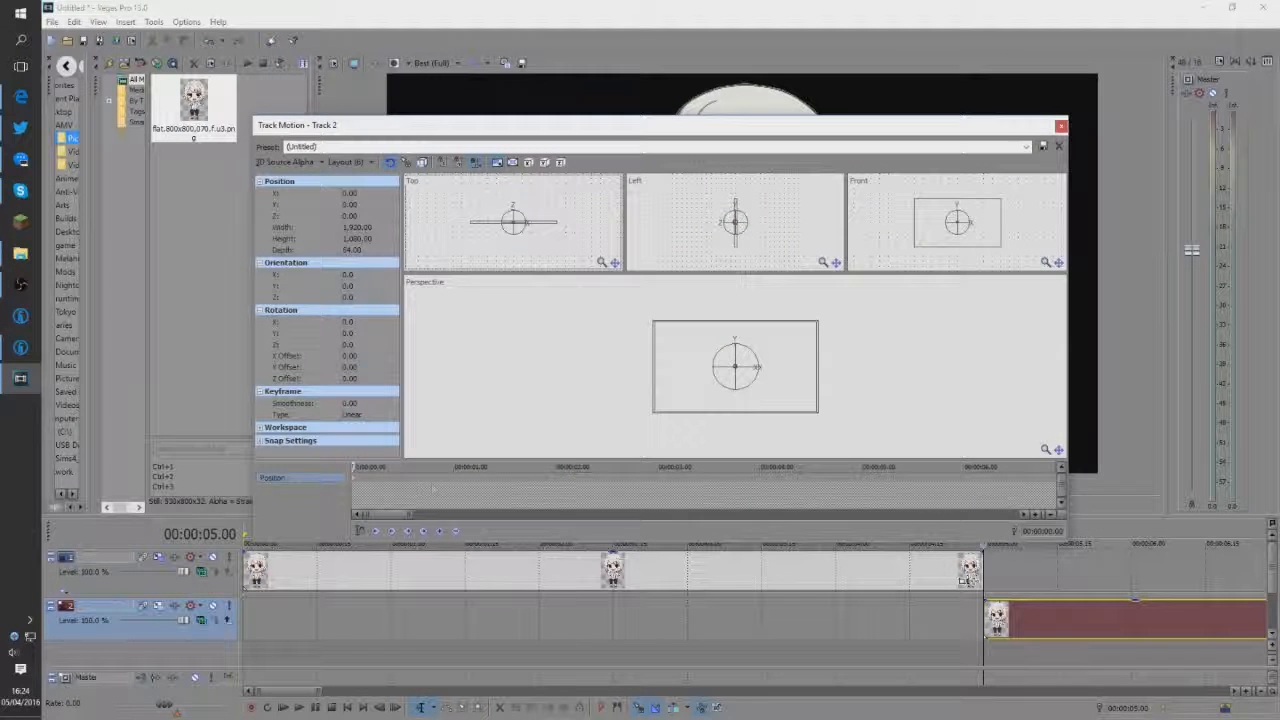
click(346, 333)
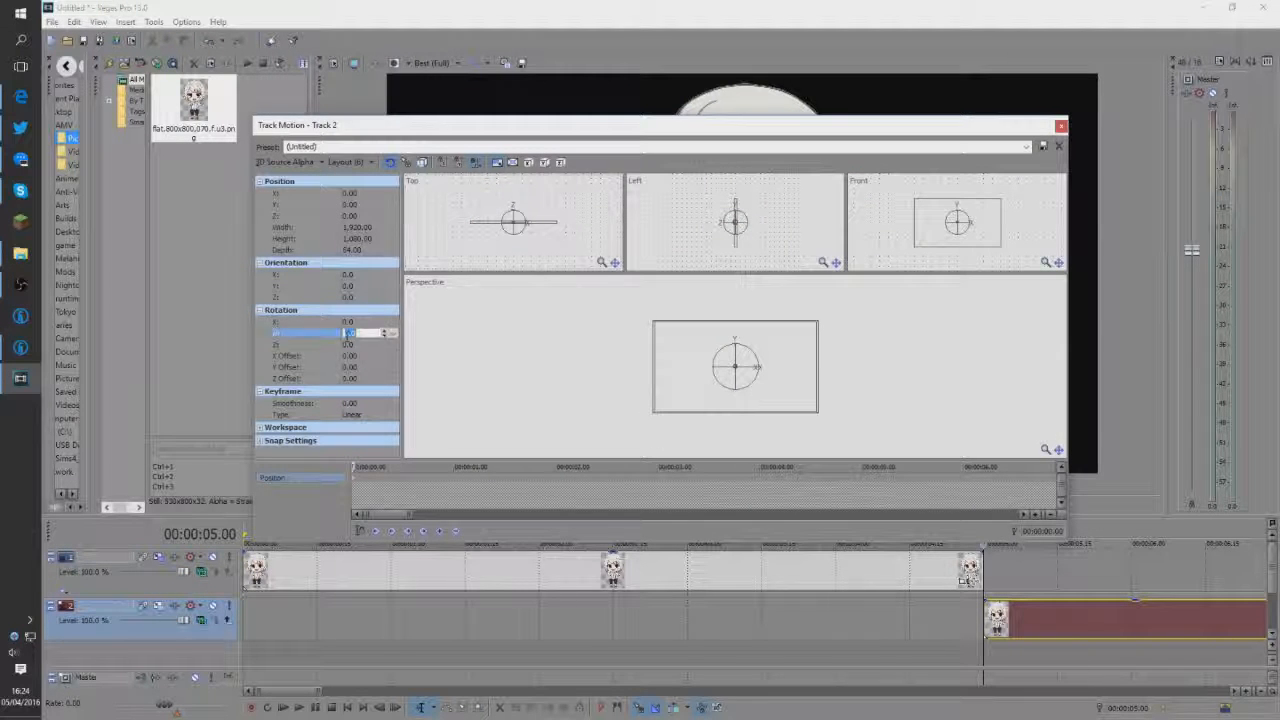
text(90)
key(Return)
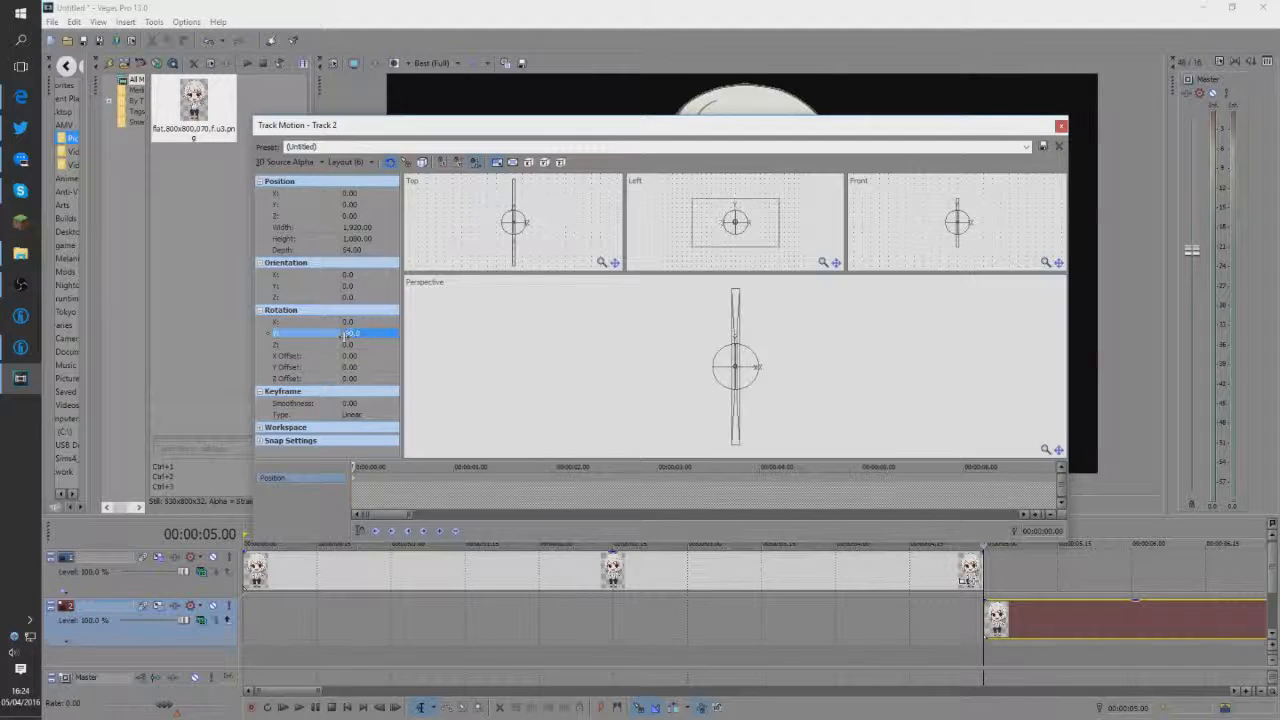
click(346, 463)
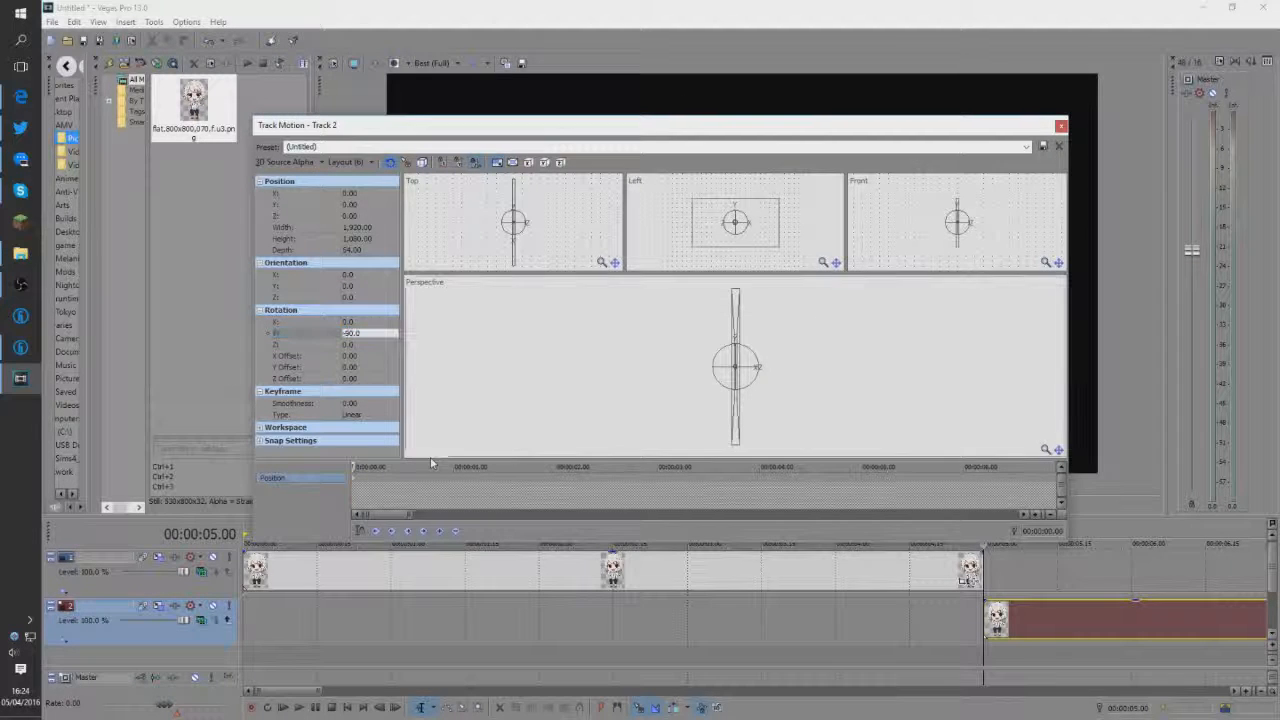
- Add a track 2 motion keyframe at 00:00:00.27 with Y rotation 90 and close Track Motion
click(443, 466)
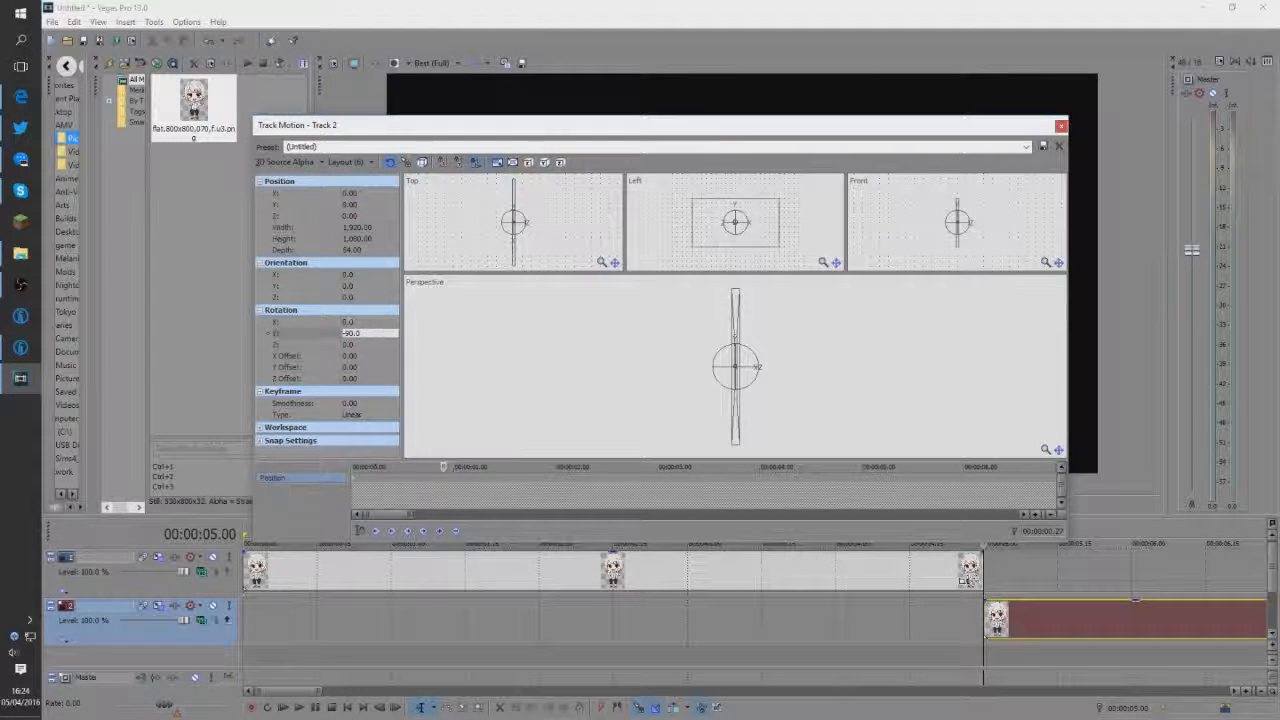
click(382, 336)
key(Return)
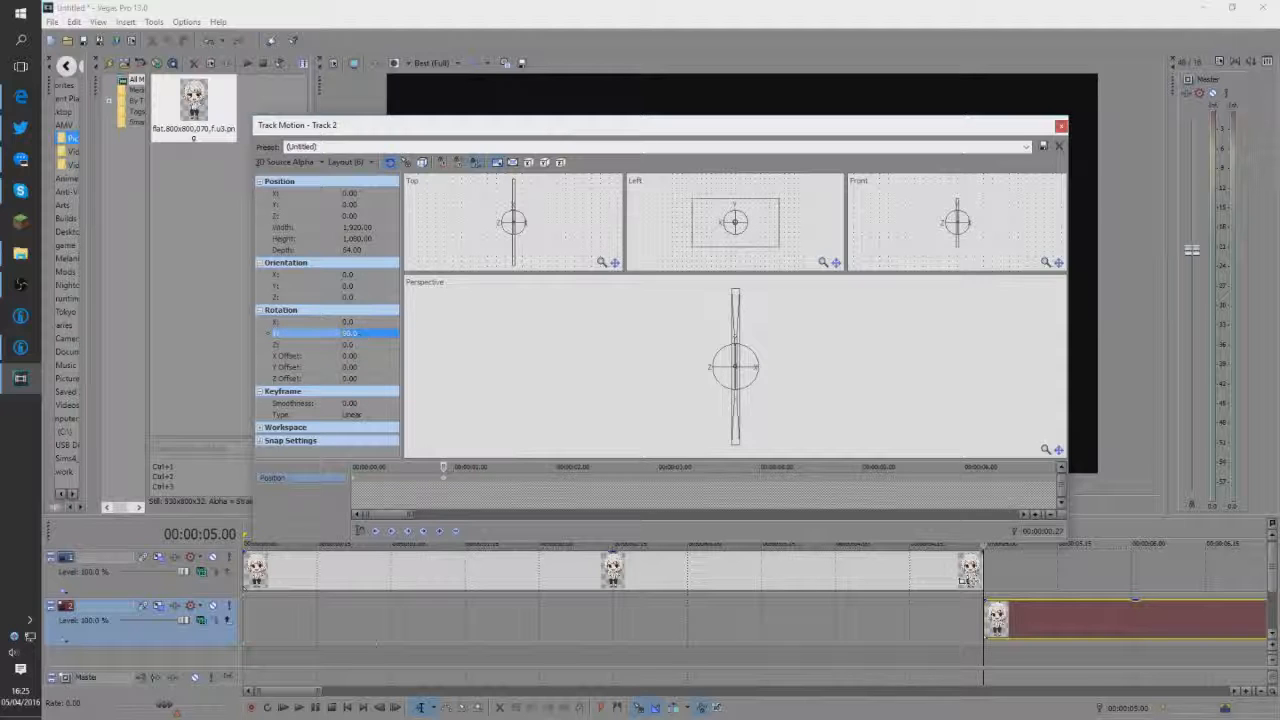
click(1061, 125)
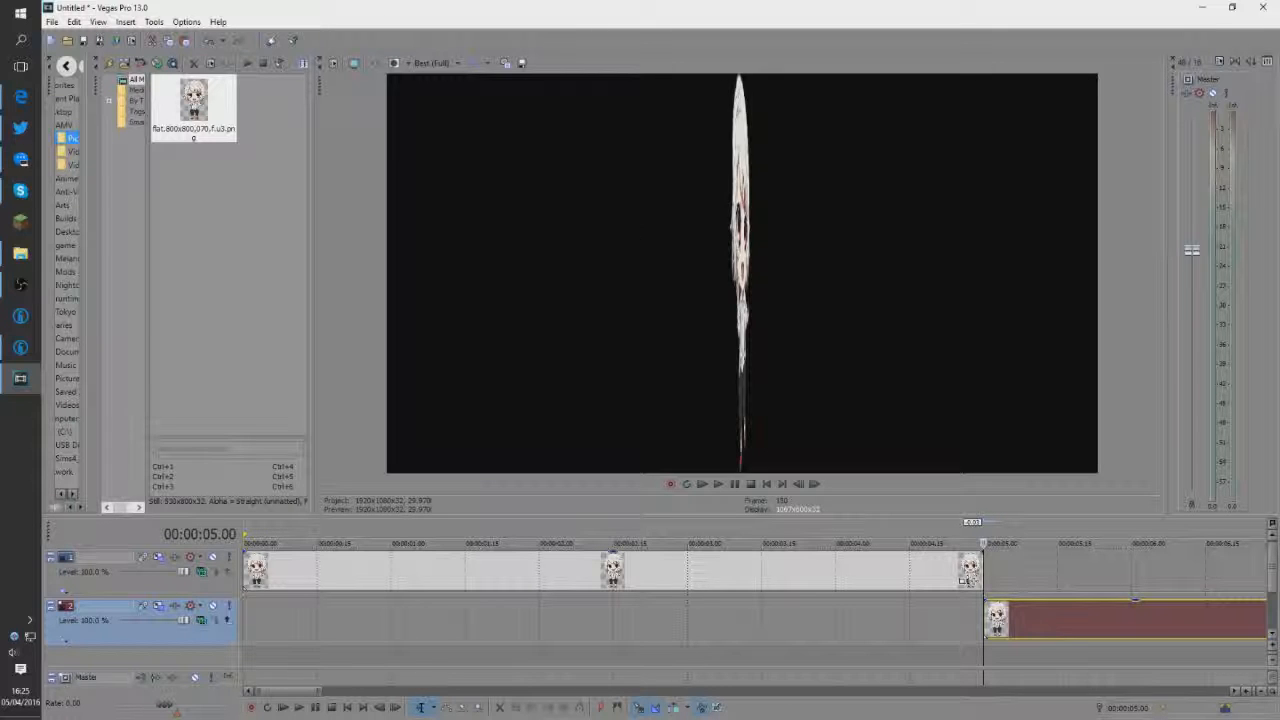
- Play back the second chibi clip to review its rotation and return to the start of the timeline
scroll(516, 655, down, 3)
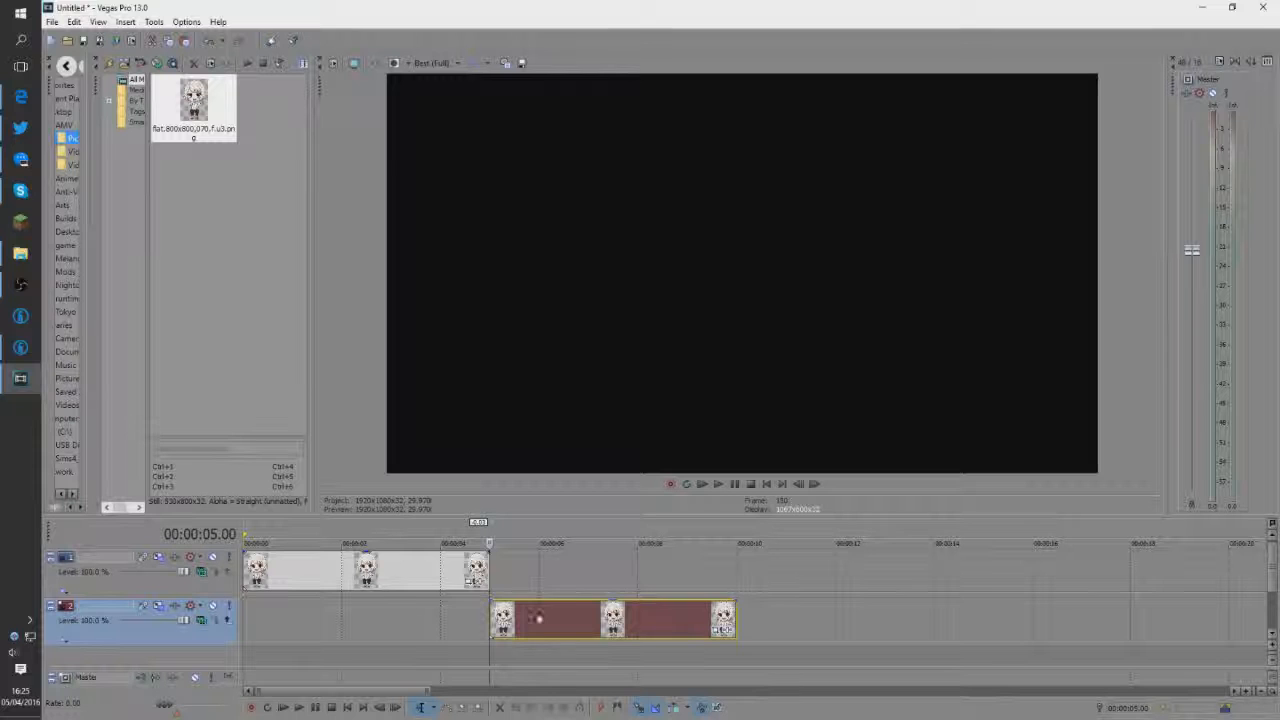
key(space)
key(space)
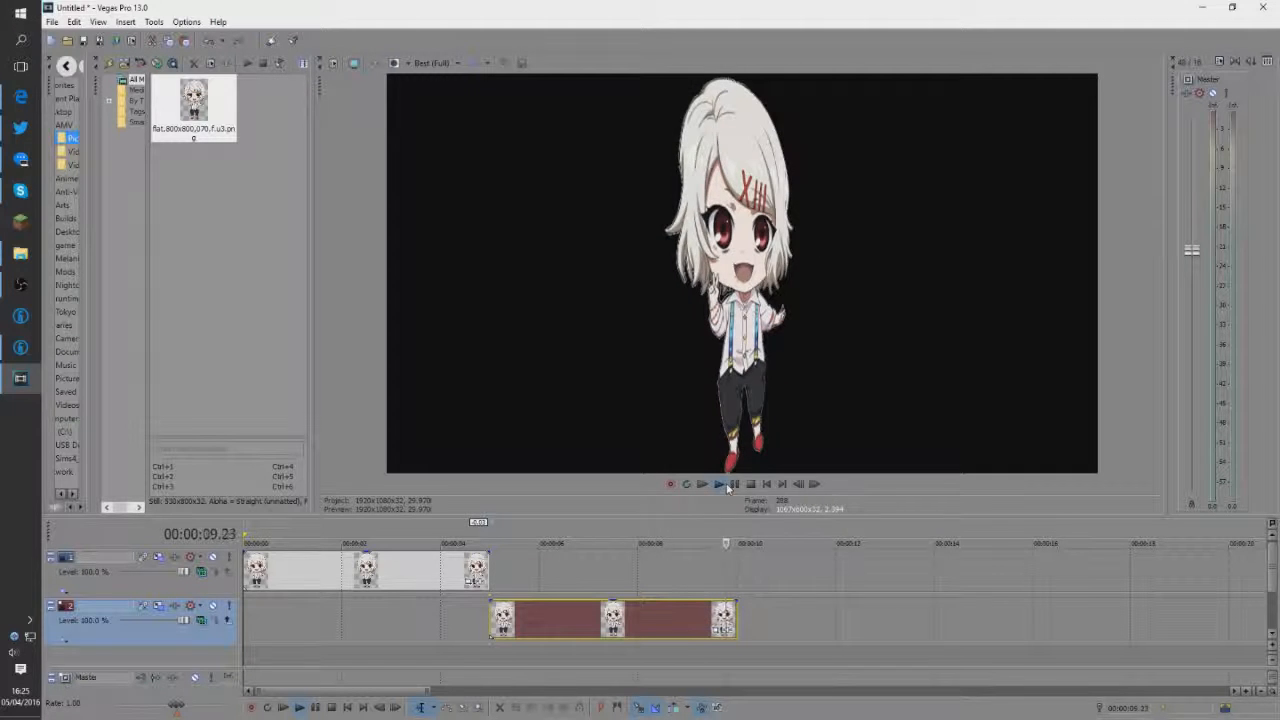
key(j)
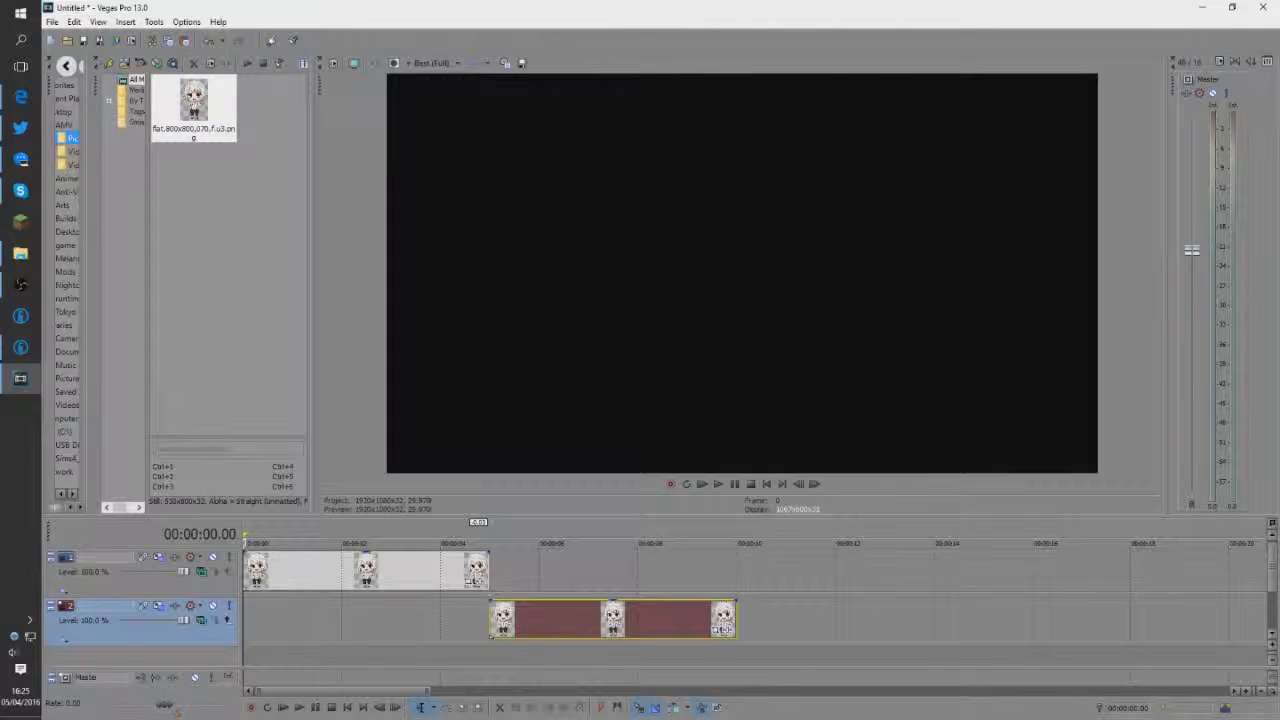
- Switch to the browser, play the "Nightcore - Aftertaste" video on YouTube to view its spinning chibi, and return to Vegas Pro
click(20, 96)
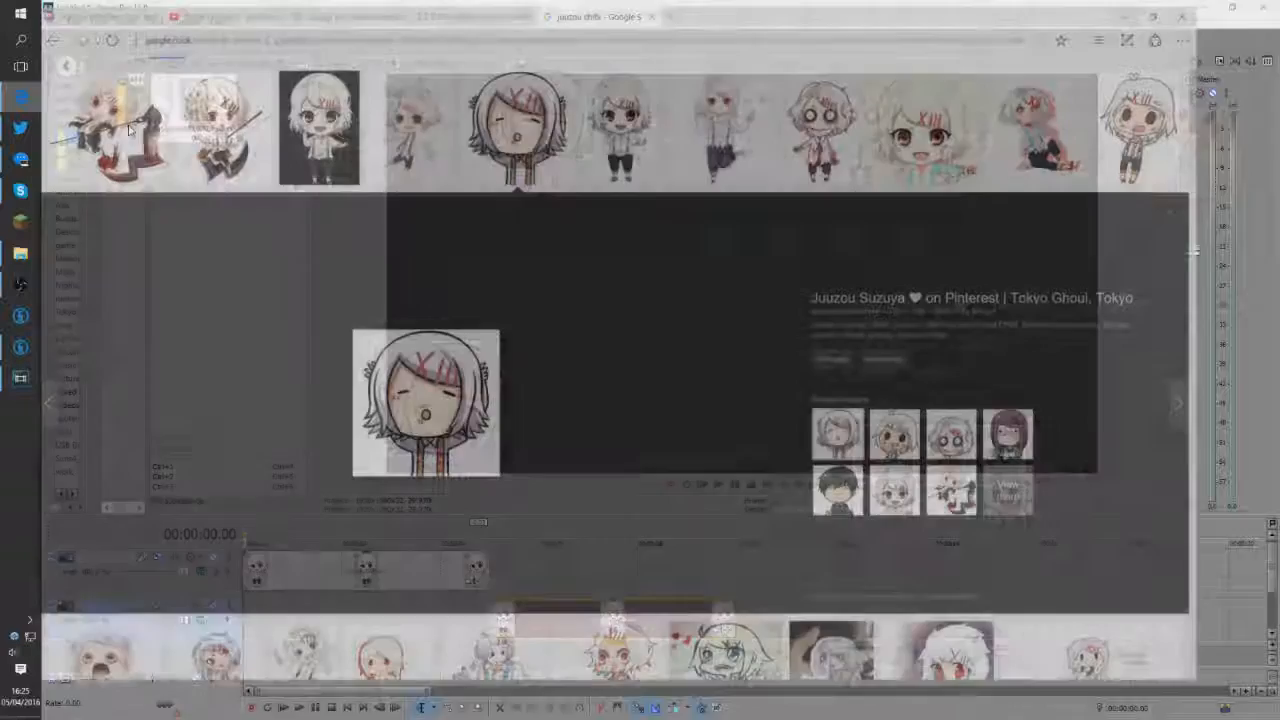
click(240, 11)
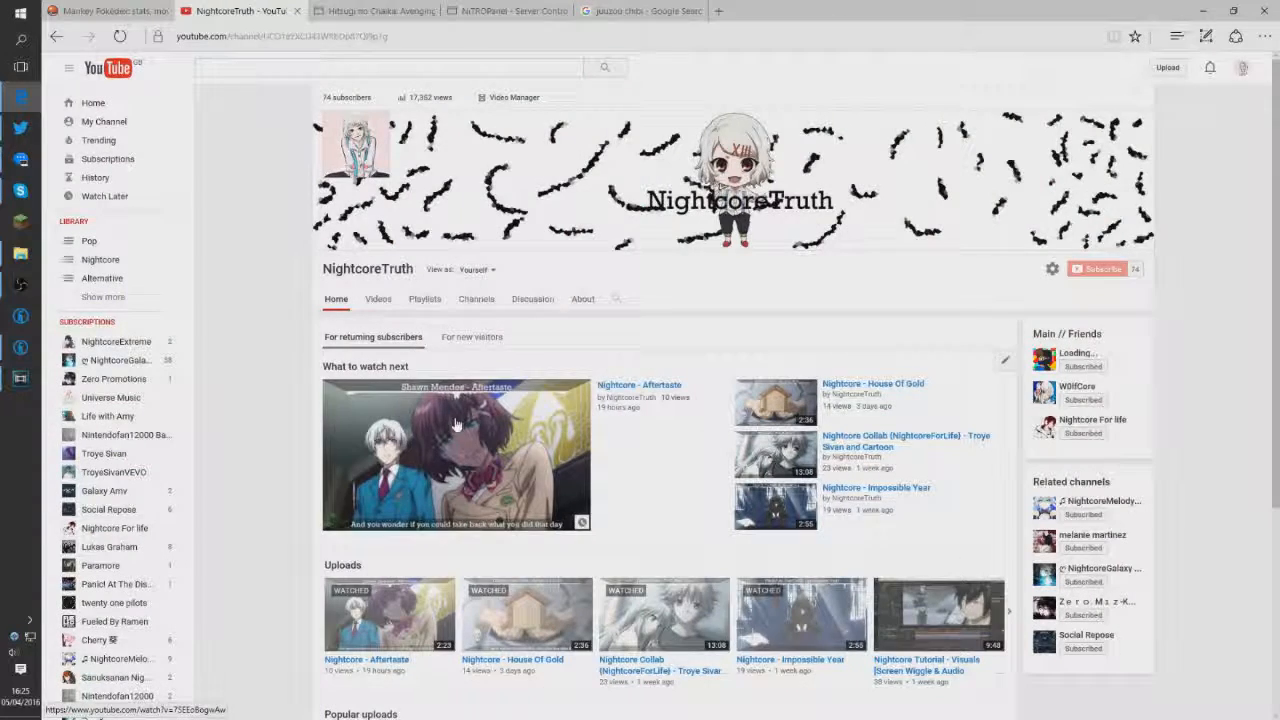
click(453, 472)
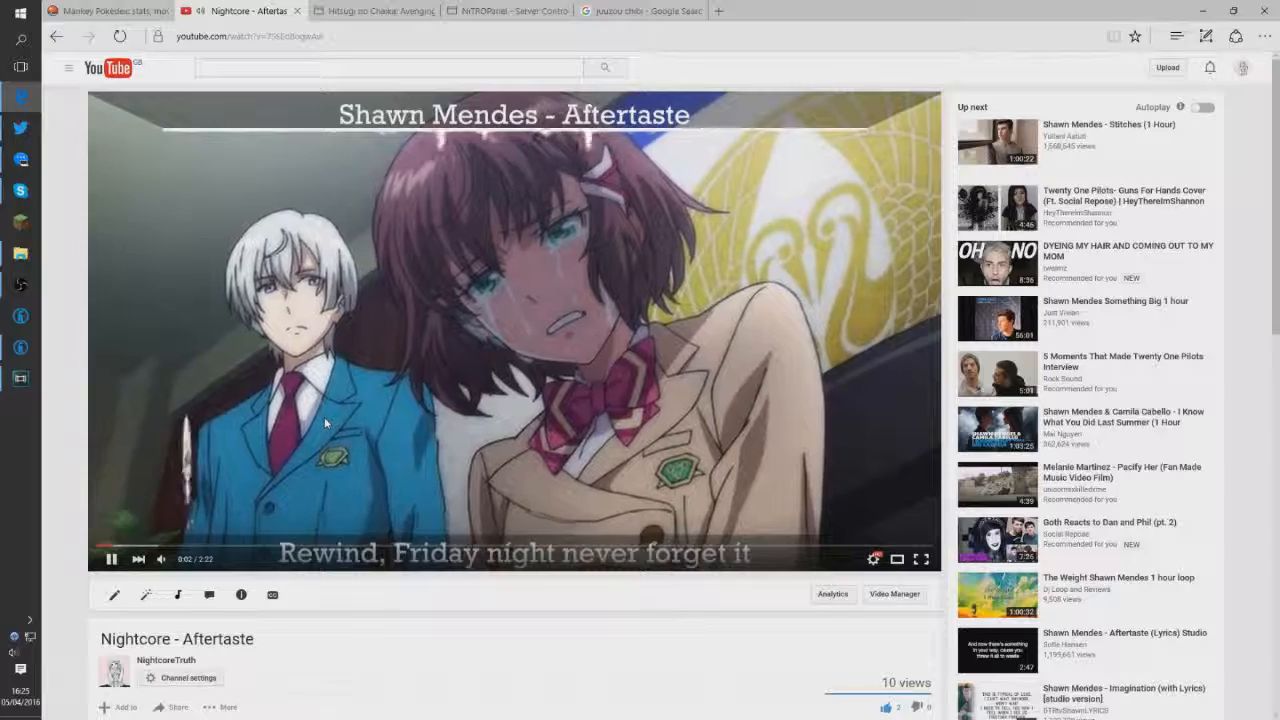
key(alt+Left)
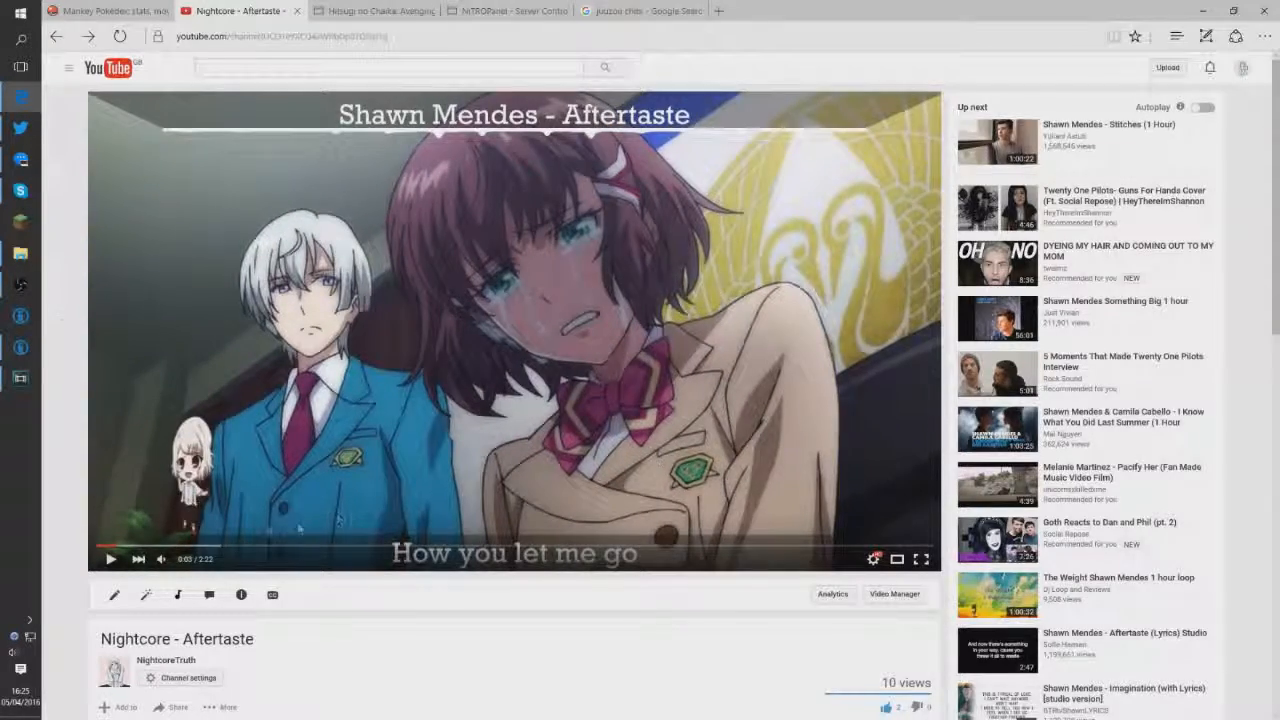
click(20, 378)
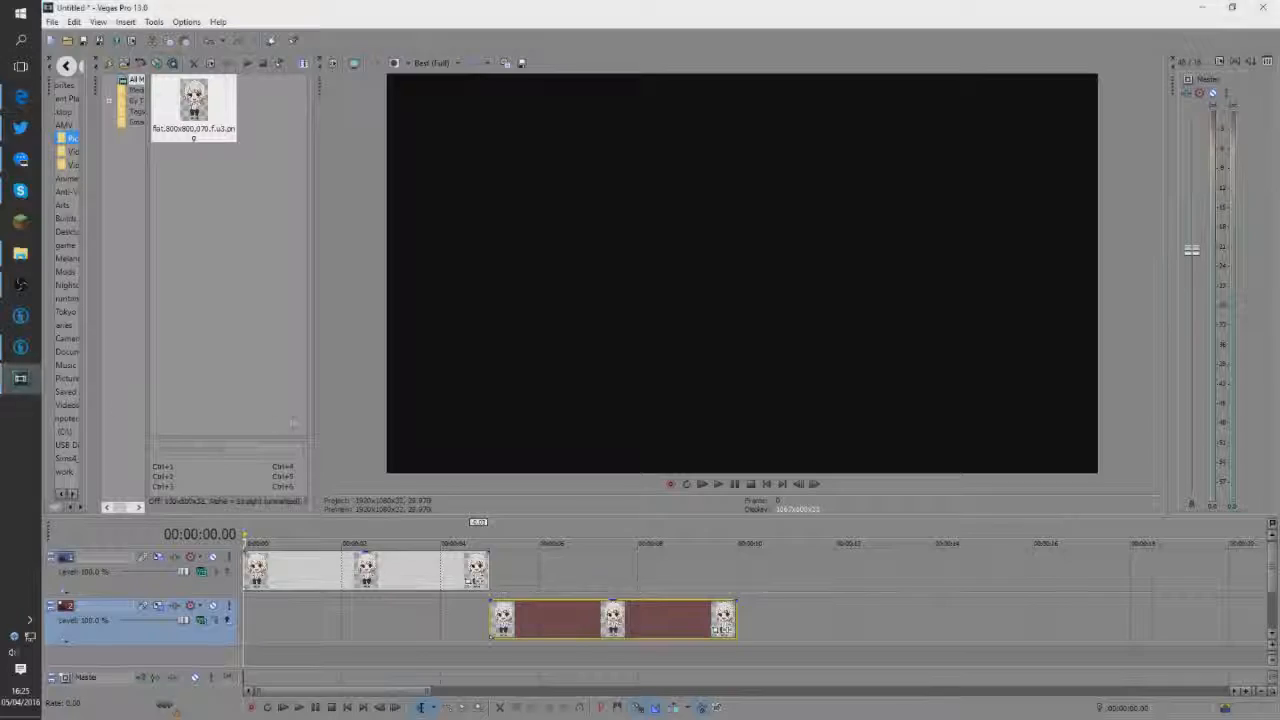
- Open the render settings, list all formats instead of favorites only, and choose the Video for Windows (*.avi) template HD 720-60p YUV
click(51, 21)
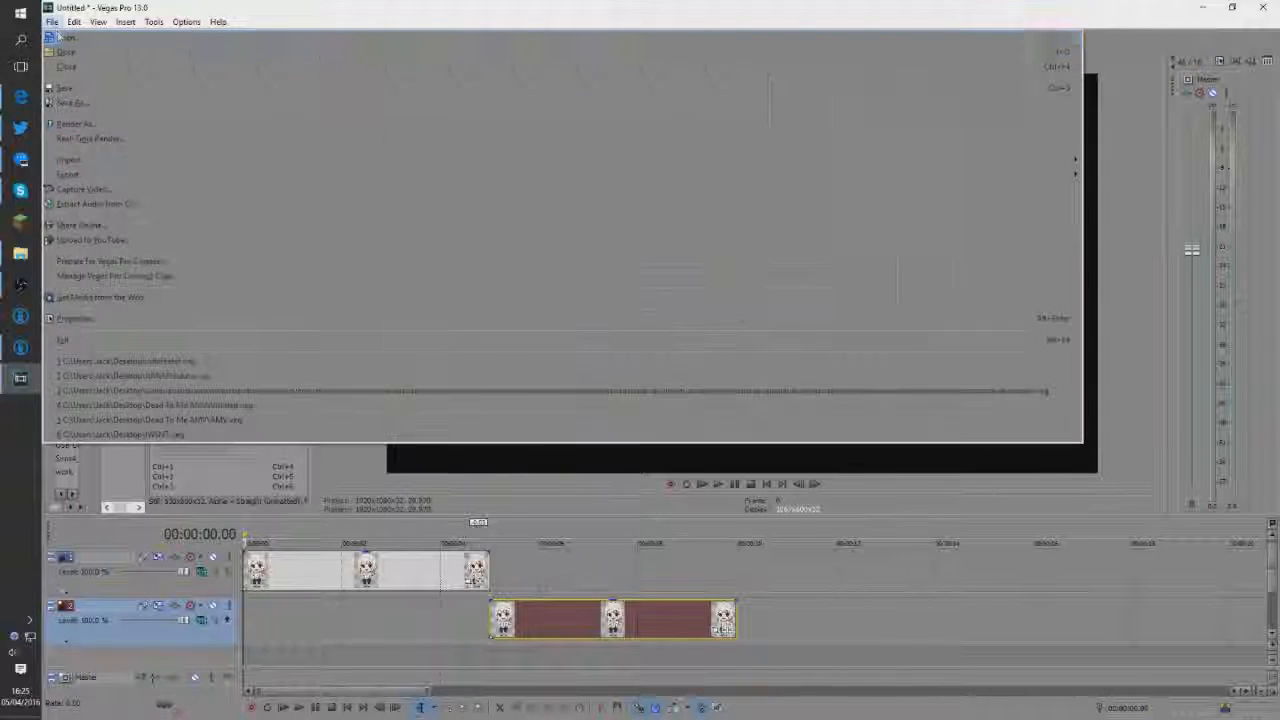
click(126, 123)
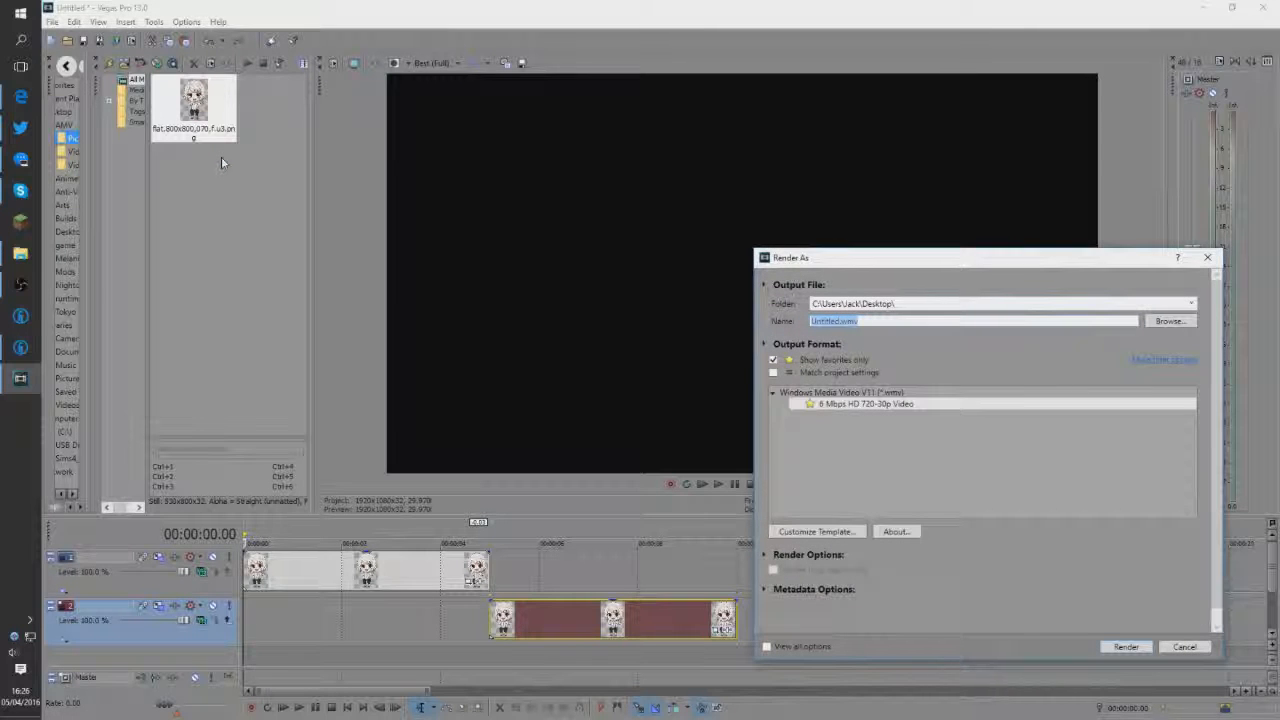
click(772, 359)
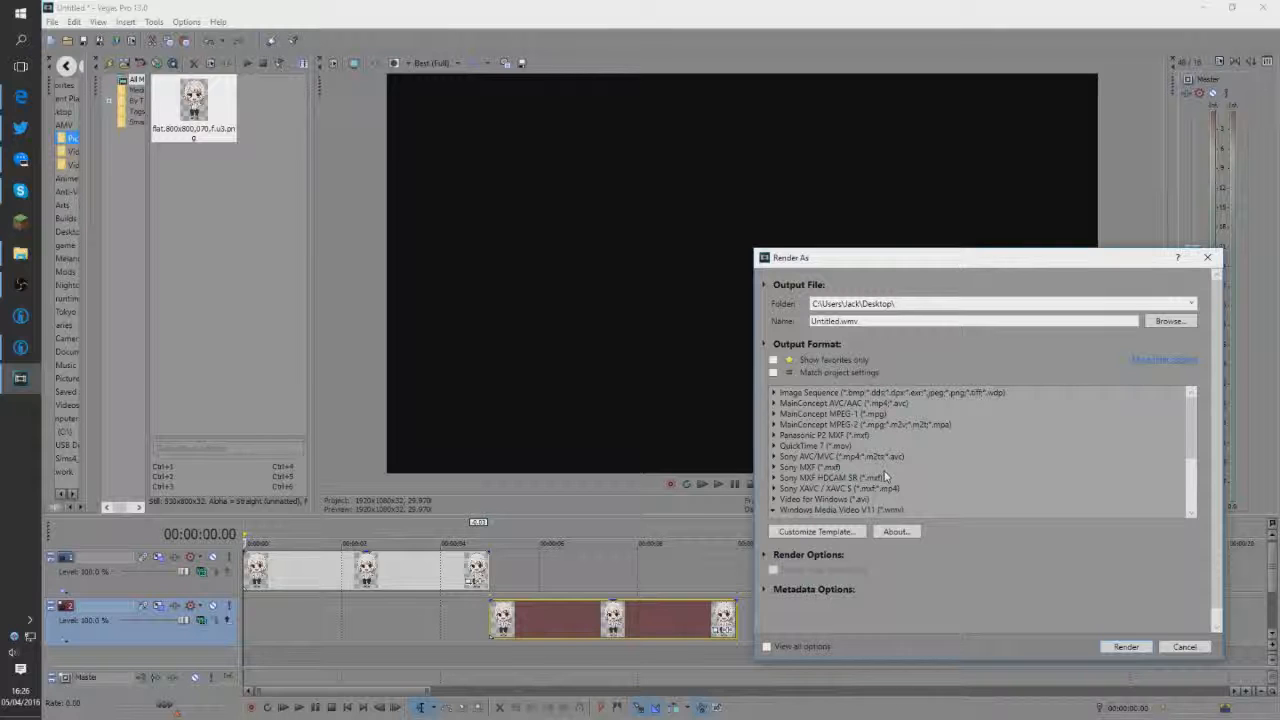
scroll(895, 424, down, 1)
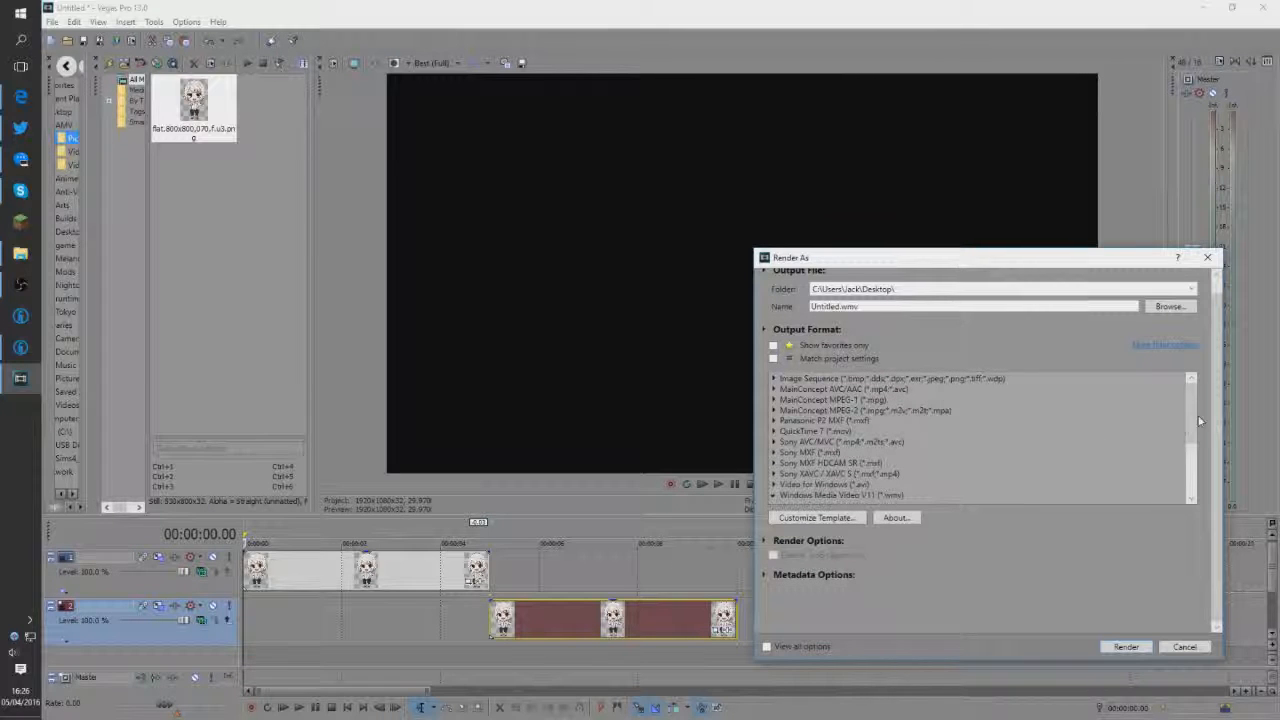
drag(1194, 421, 1193, 472)
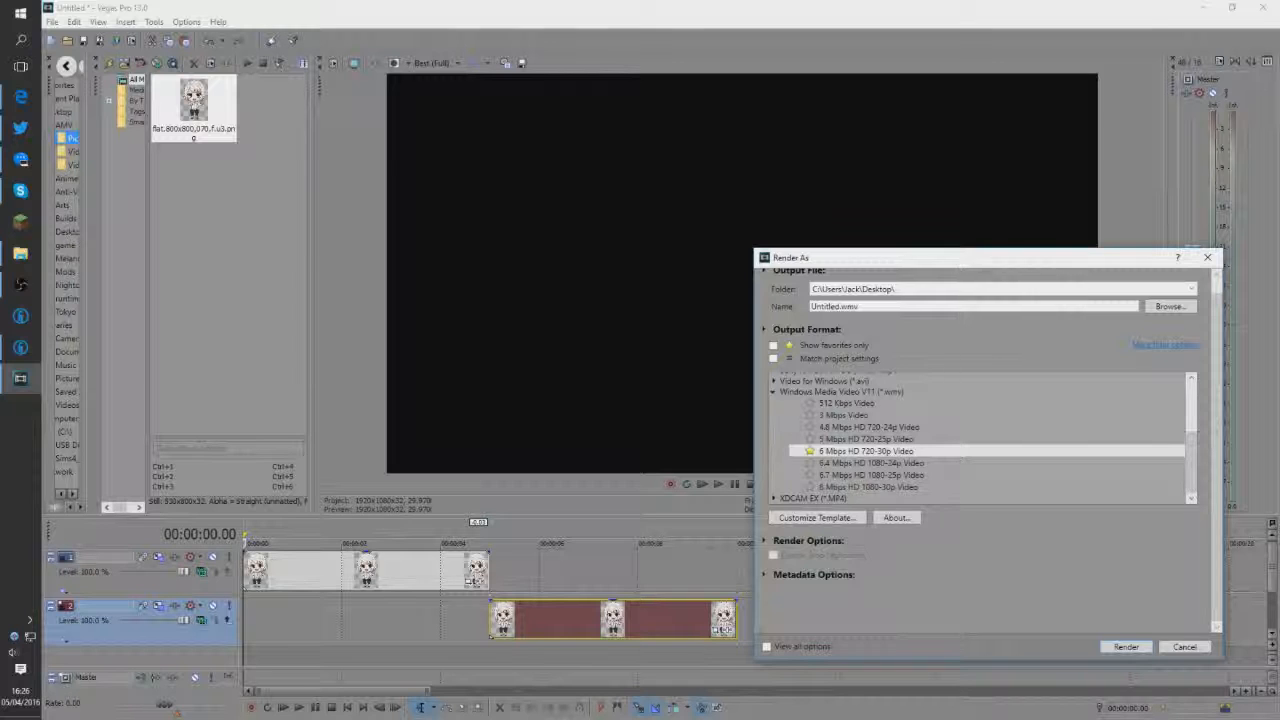
click(776, 391)
scroll(881, 416, down, 2)
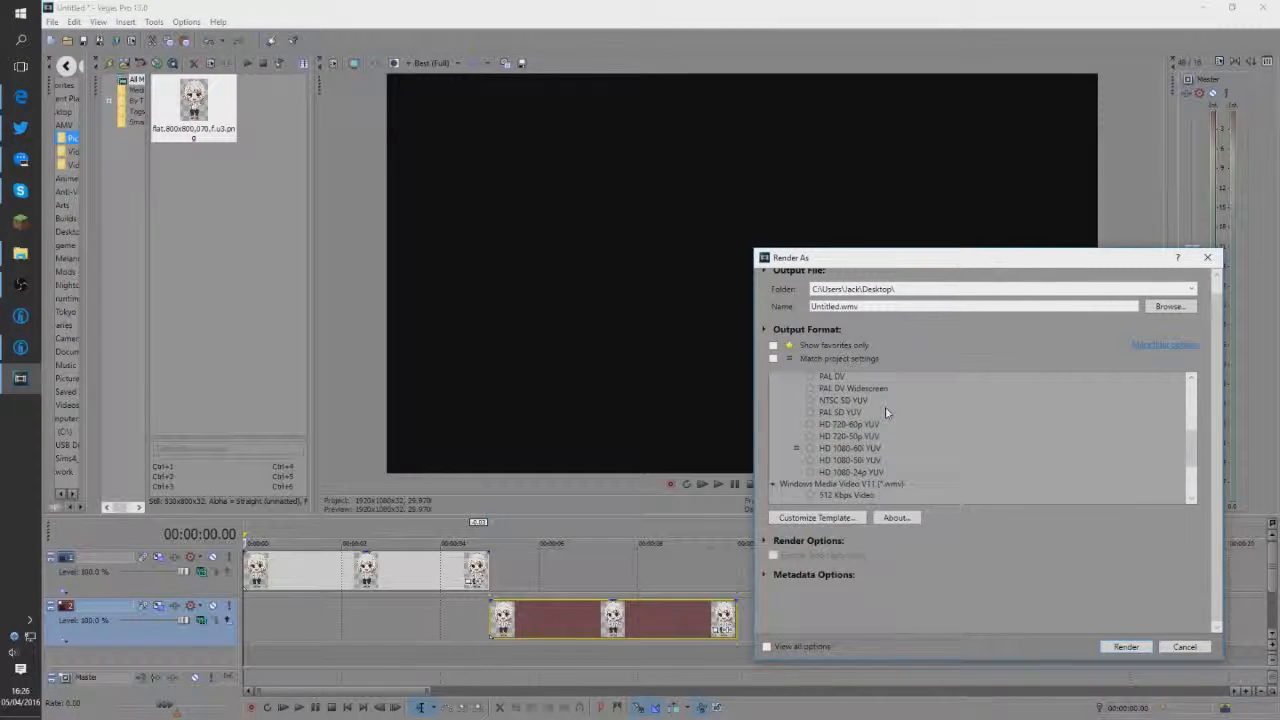
click(858, 426)
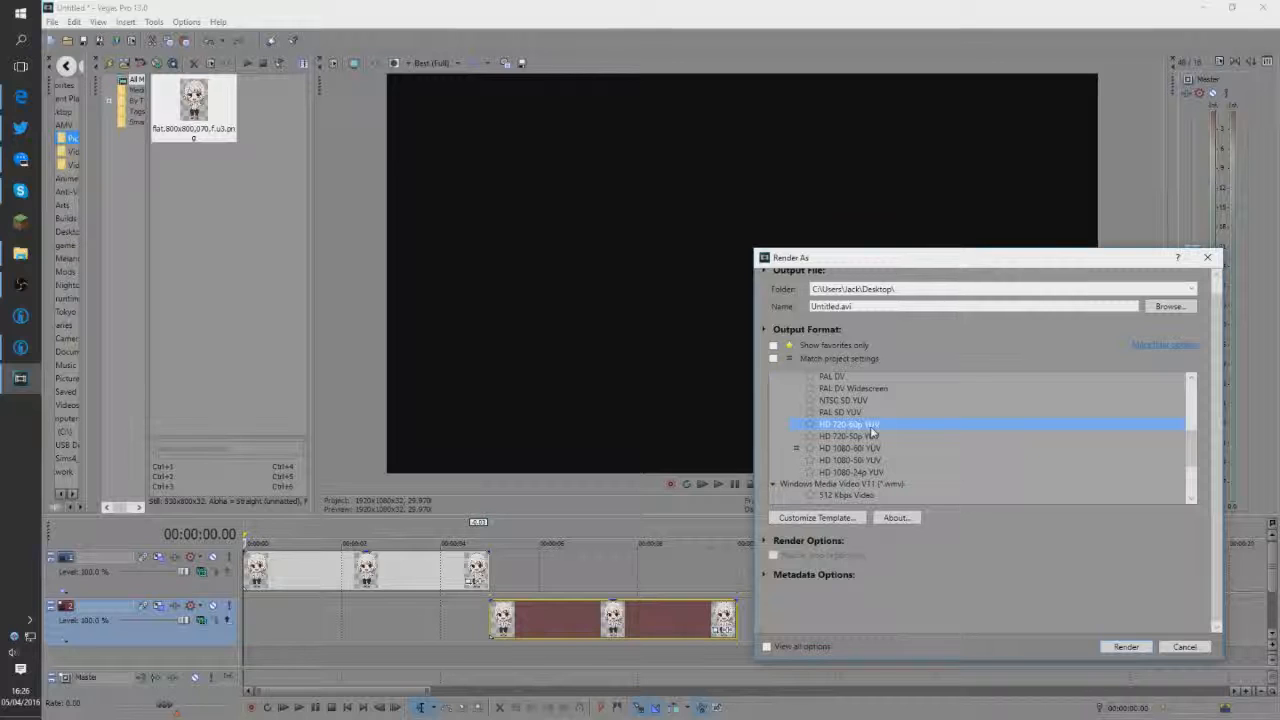
scroll(872, 432, up, 2)
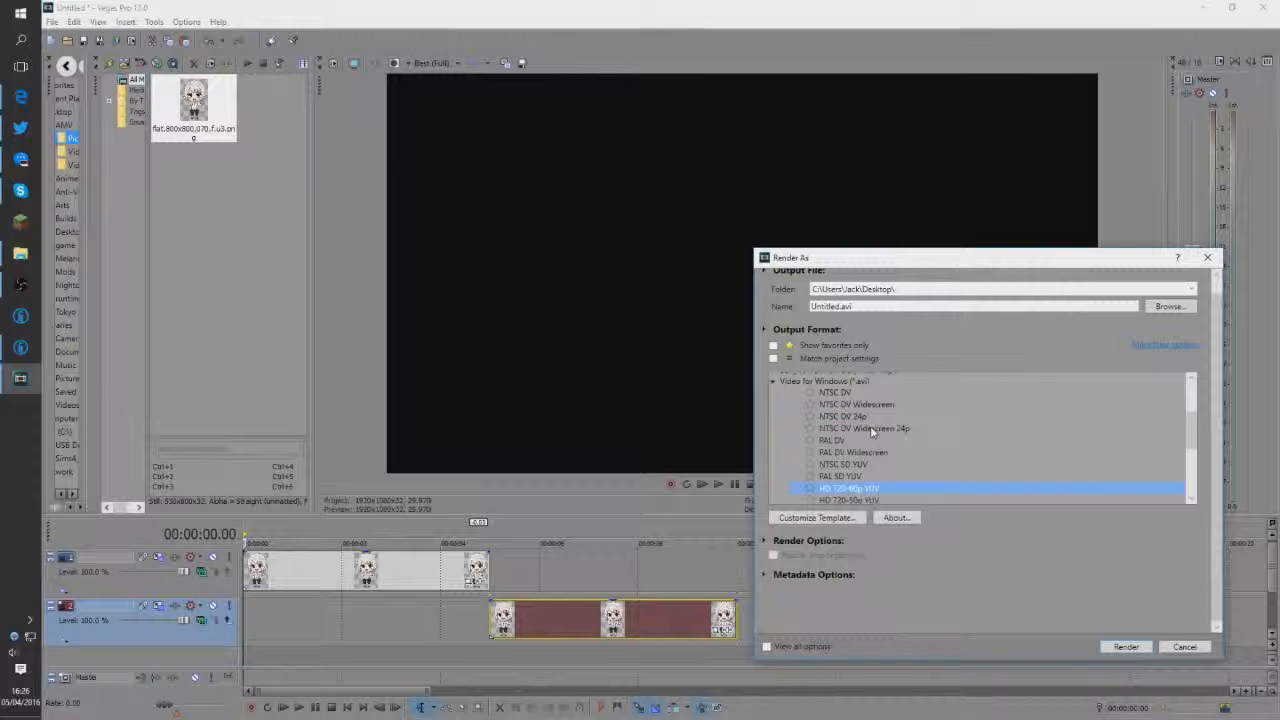
click(887, 305)
double_click(887, 305)
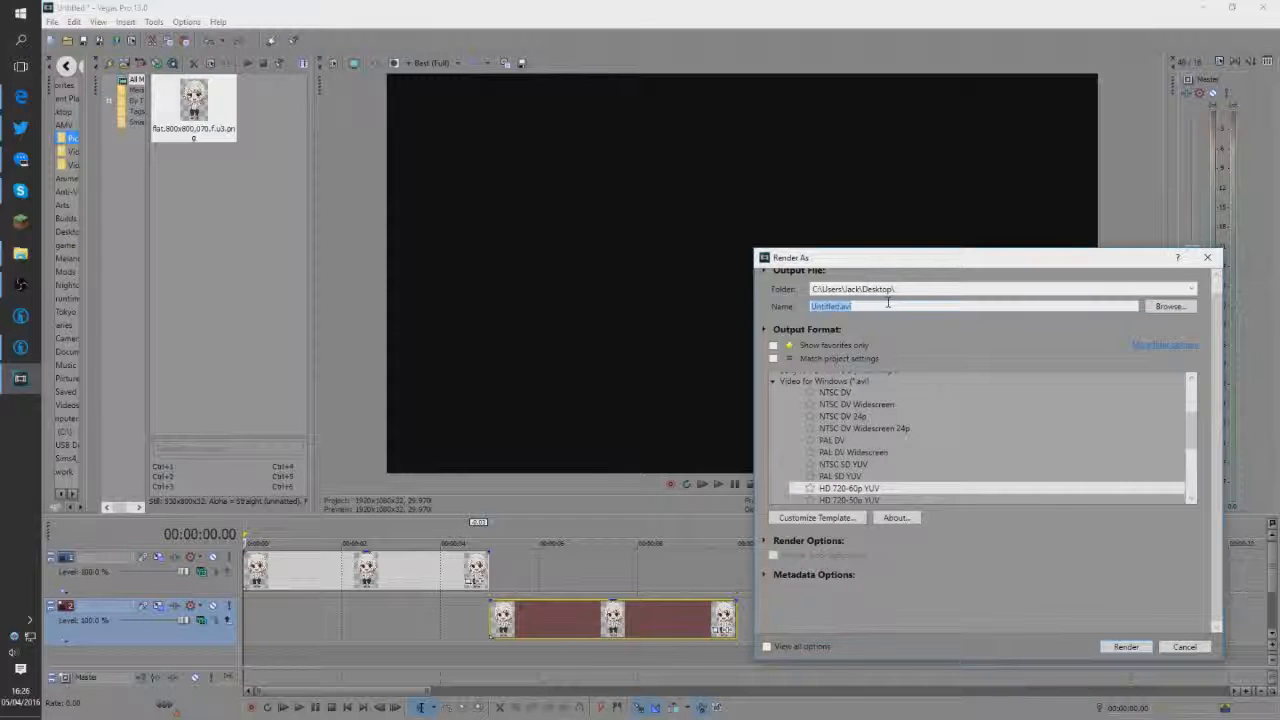
text(2D pic does 3D spin)
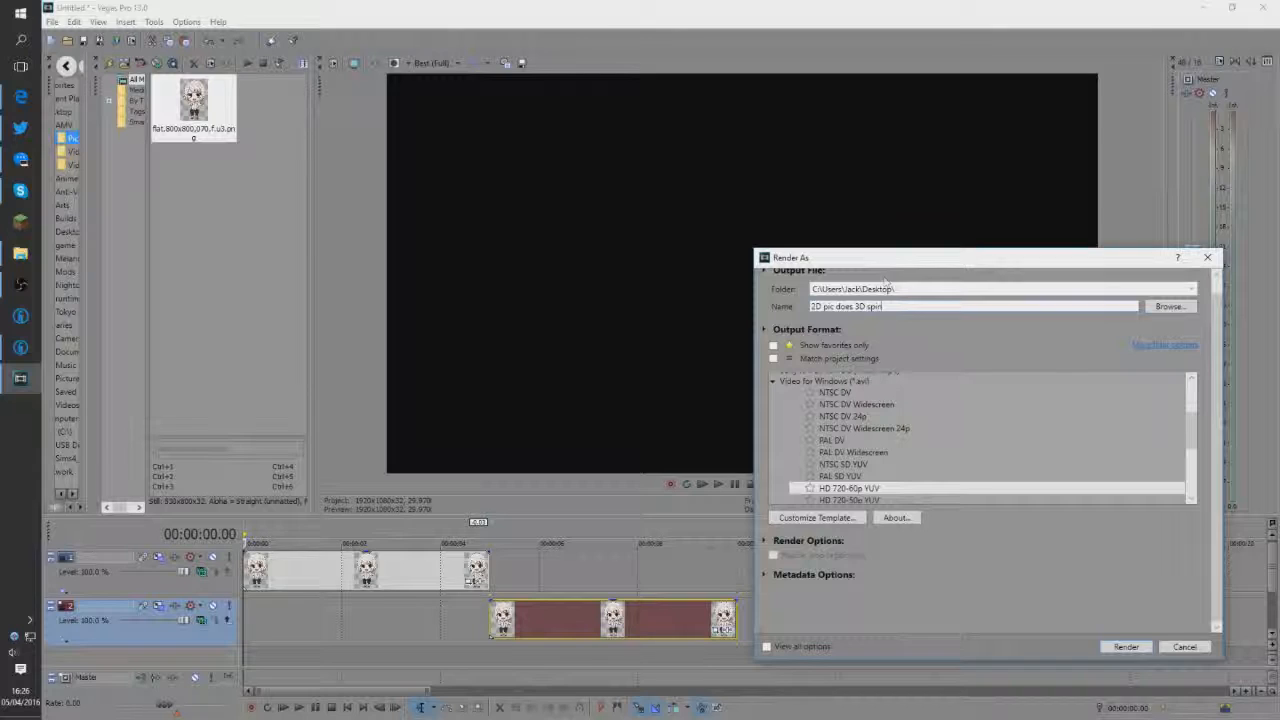
- Name the output file "2fdywgydwgdywu" and start the render
drag(900, 306, 811, 310)
text(2fdywg)
text(ydwgdywu)
click(1127, 648)
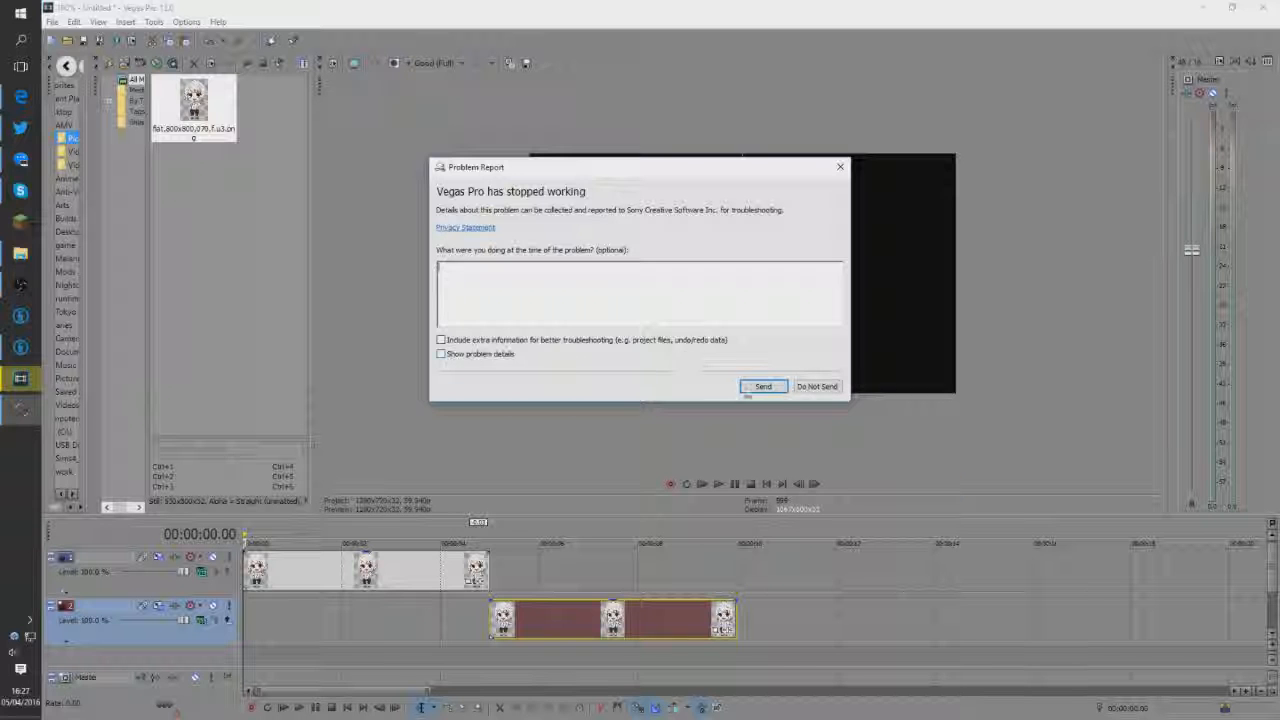
- Dismiss the problem report without sending it, and play the rendered video 2fdywgydwgdywu from the beginning in Films & TV
click(812, 389)
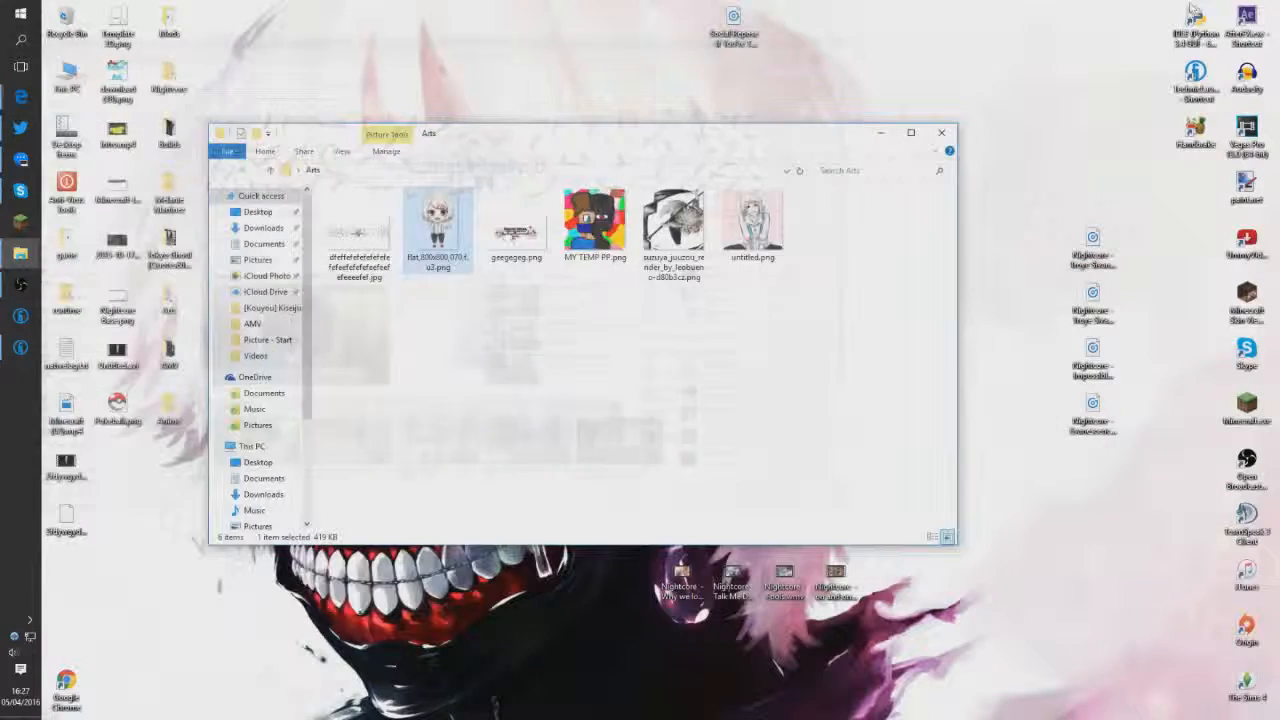
click(1202, 11)
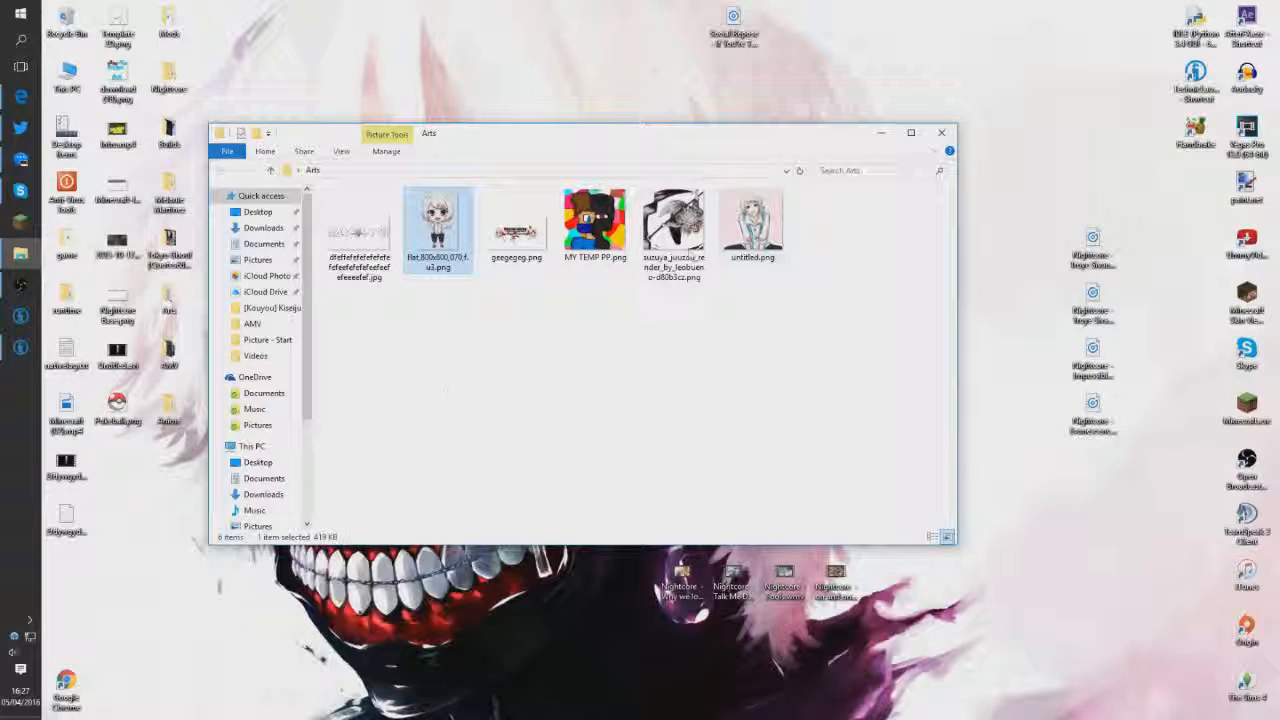
drag(437, 230, 214, 640)
double_click(219, 630)
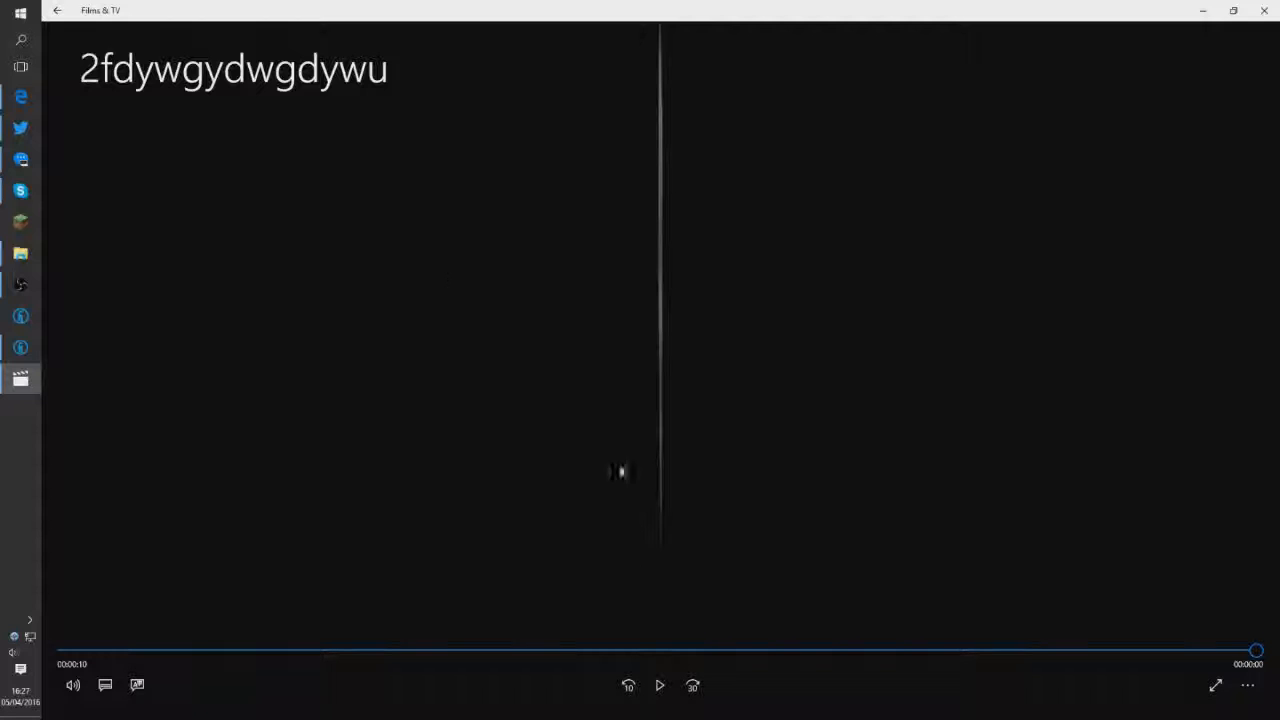
click(630, 688)
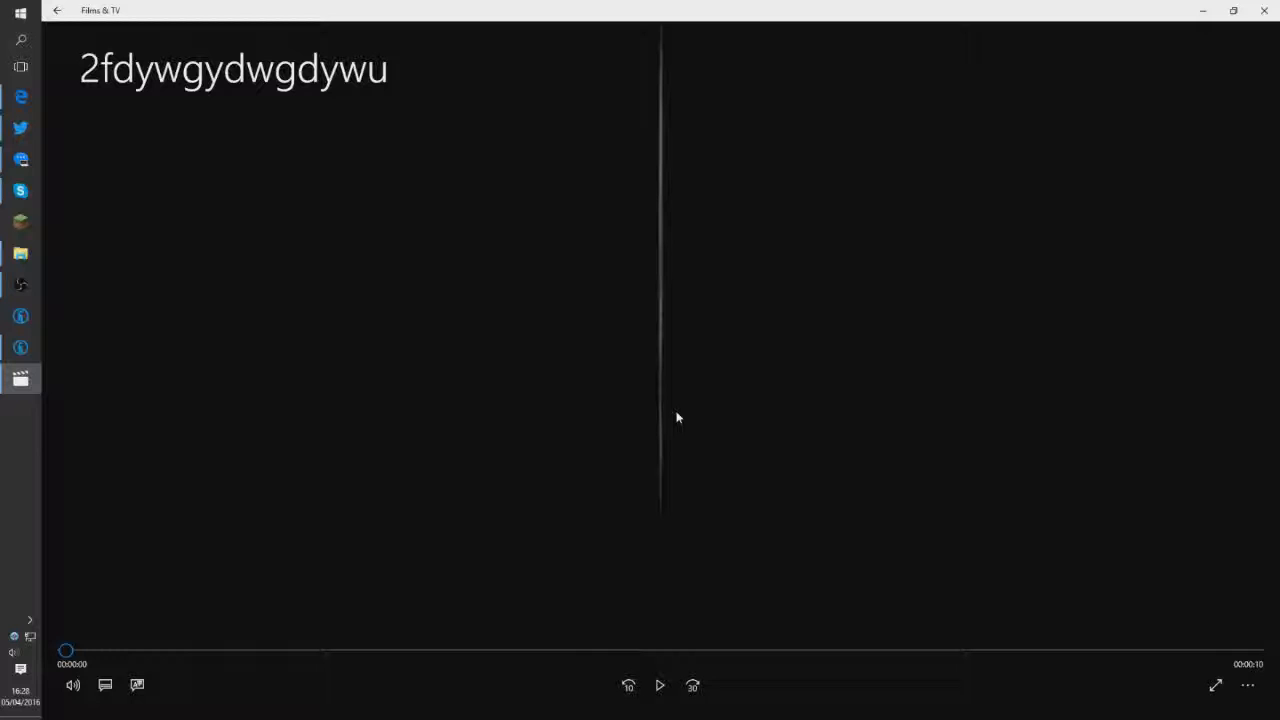
click(661, 688)
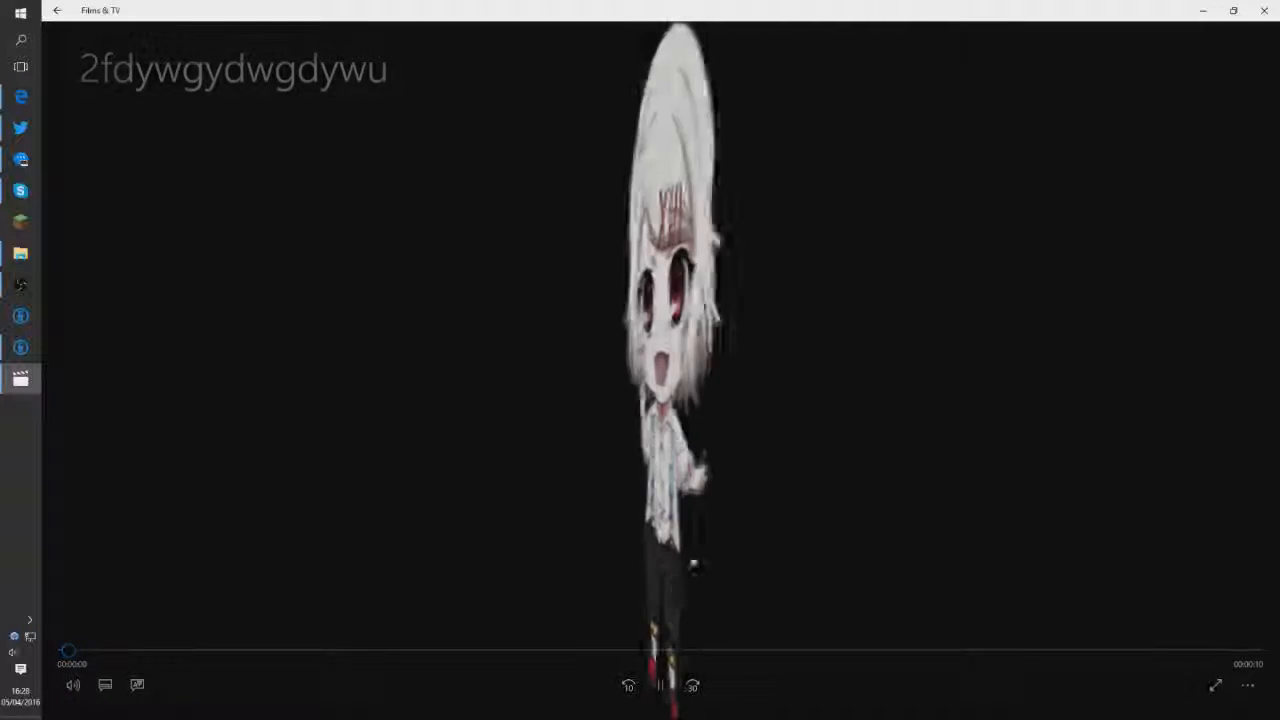